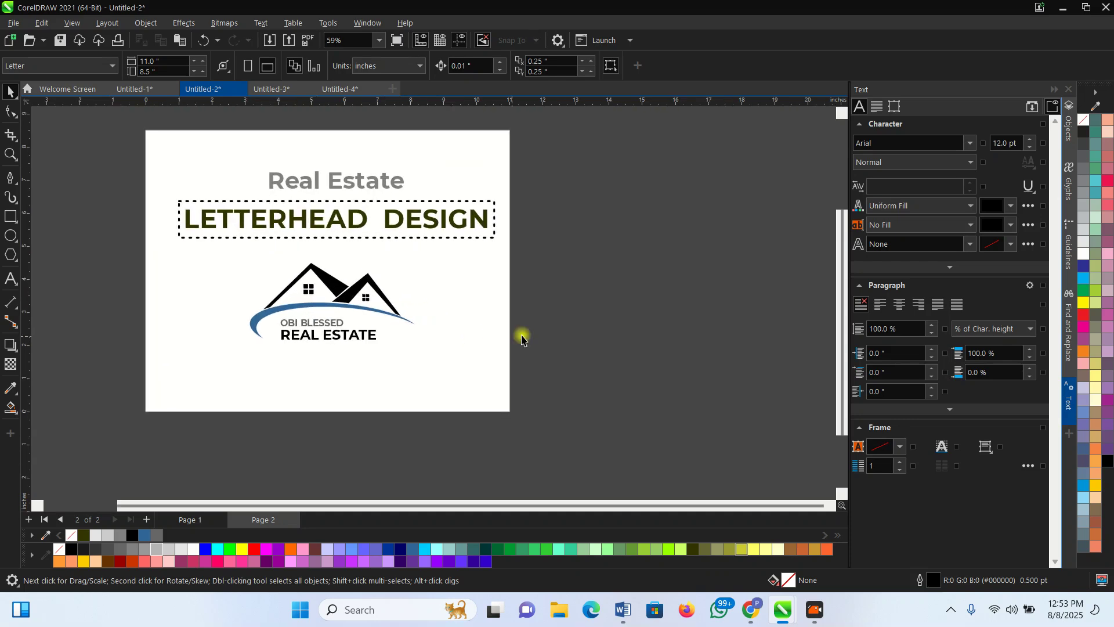
pyautogui.scroll(1, 193, 223)
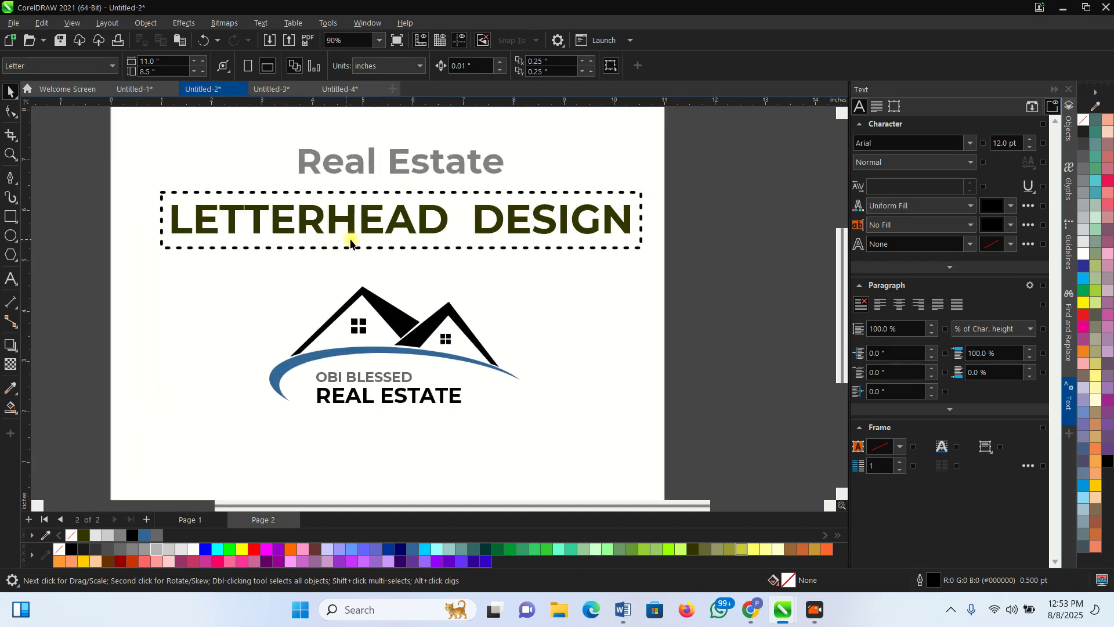
# Marquee-select all 13 objects of the house-roof logo on the letterhead design page
pyautogui.scroll(-1, 365, 347)
pyautogui.moveTo(451, 376); pyautogui.dragTo(259, 287)
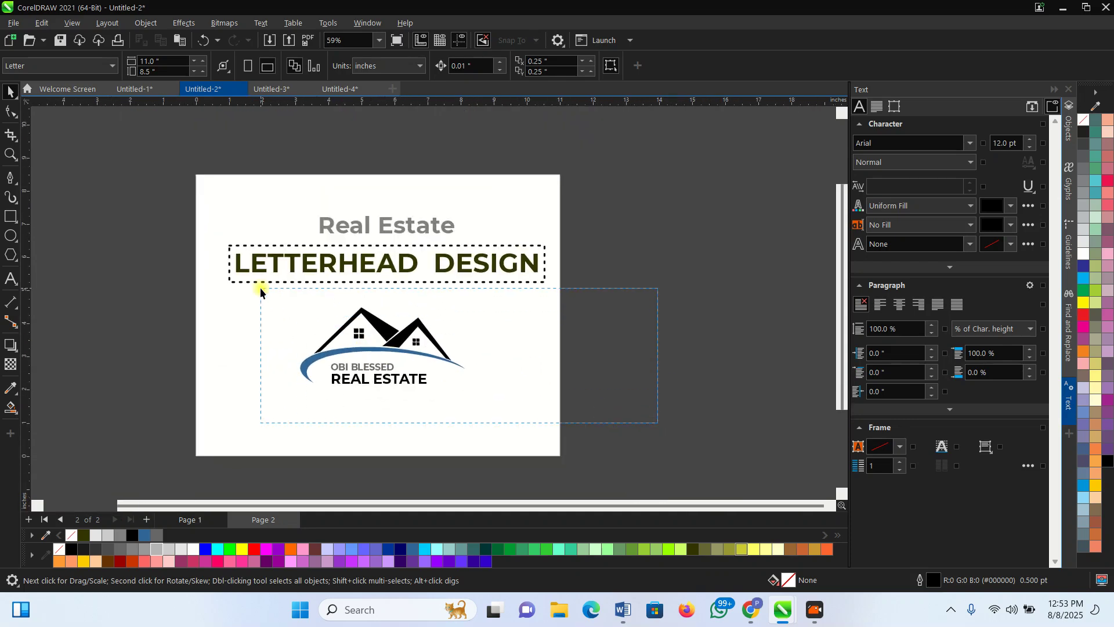
pyautogui.scroll(2, 325, 360)
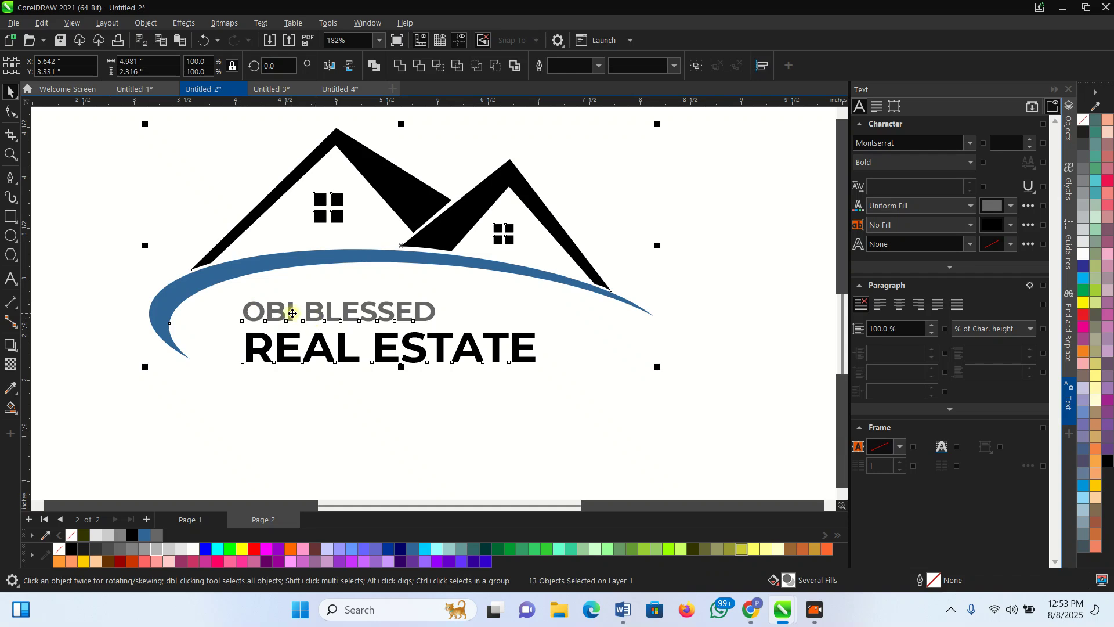
pyautogui.scroll(-2, 446, 360)
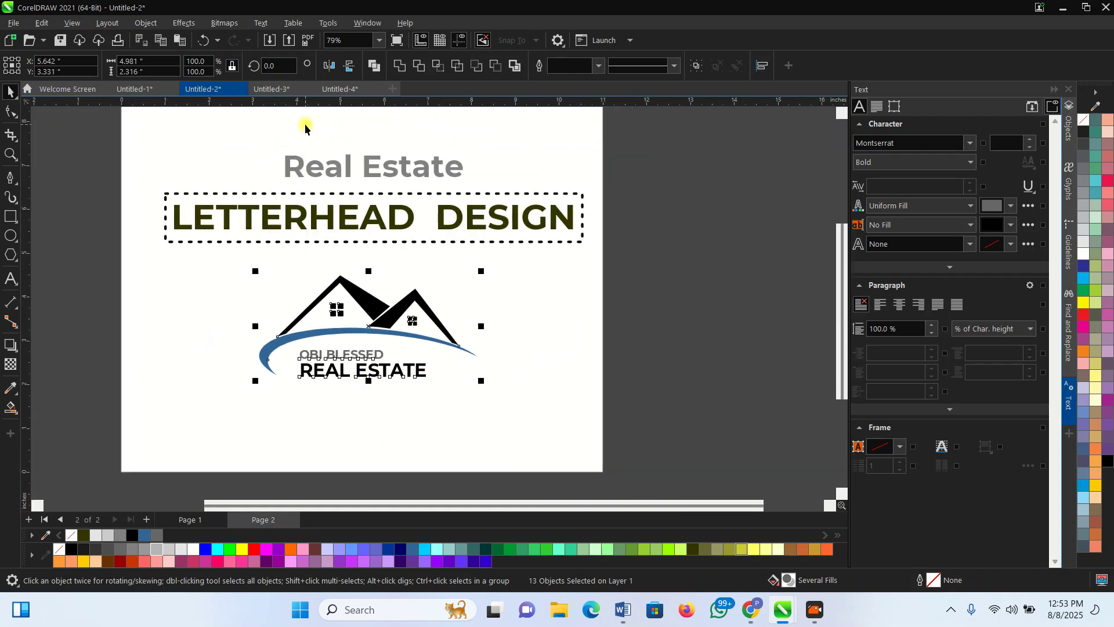
# Create a new blank document with the default Letter page size
pyautogui.click(393, 88)
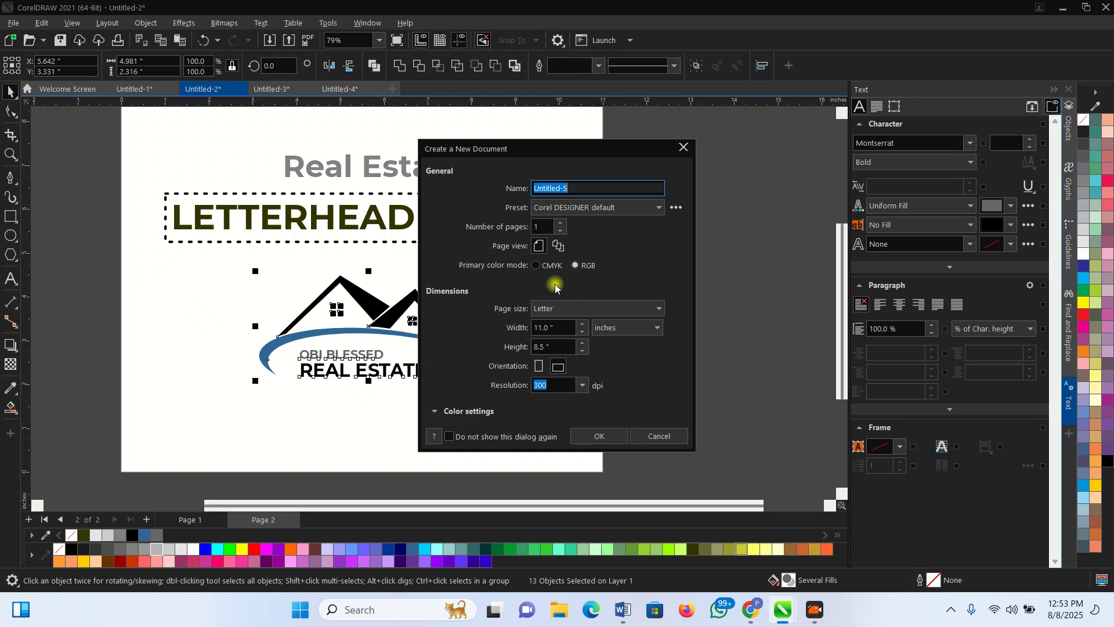
pyautogui.click(567, 310)
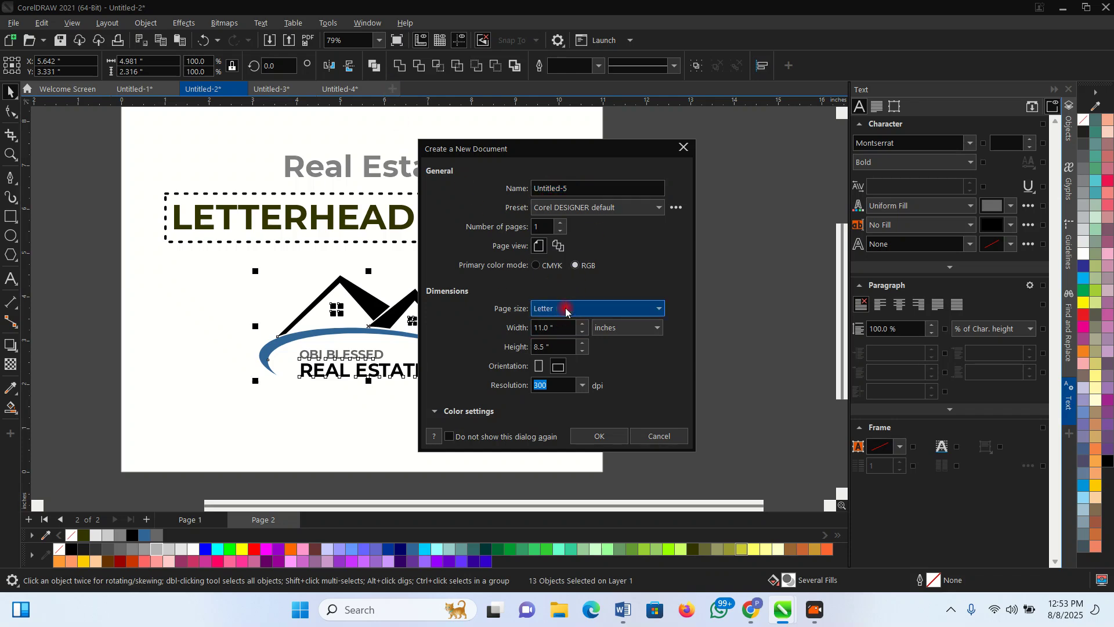
pyautogui.scroll(-6, 574, 116)
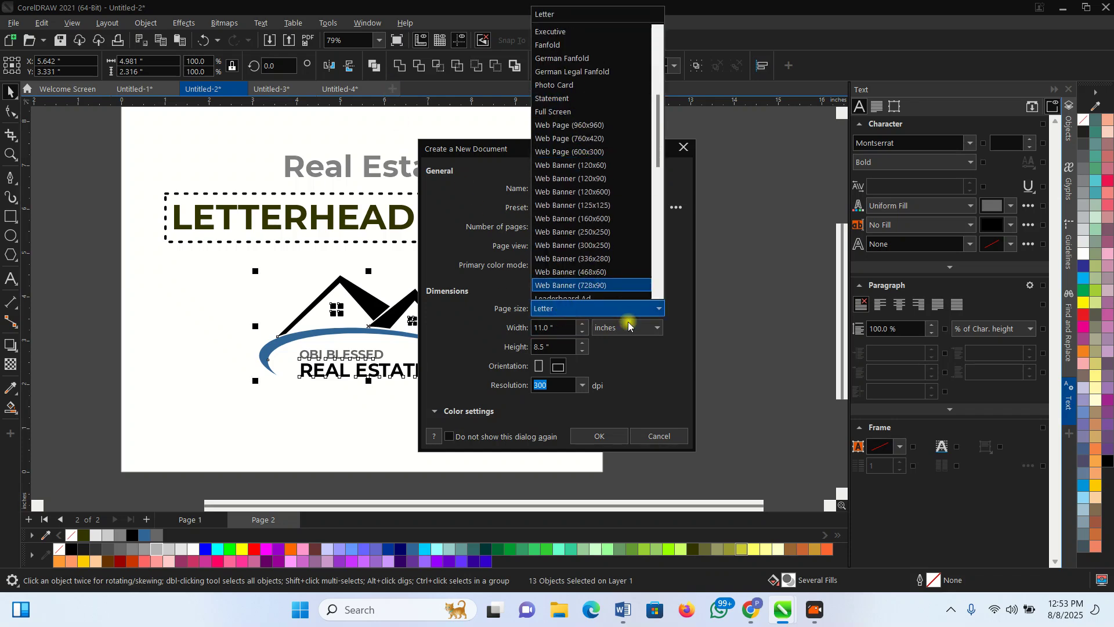
pyautogui.click(753, 303)
pyautogui.click(603, 437)
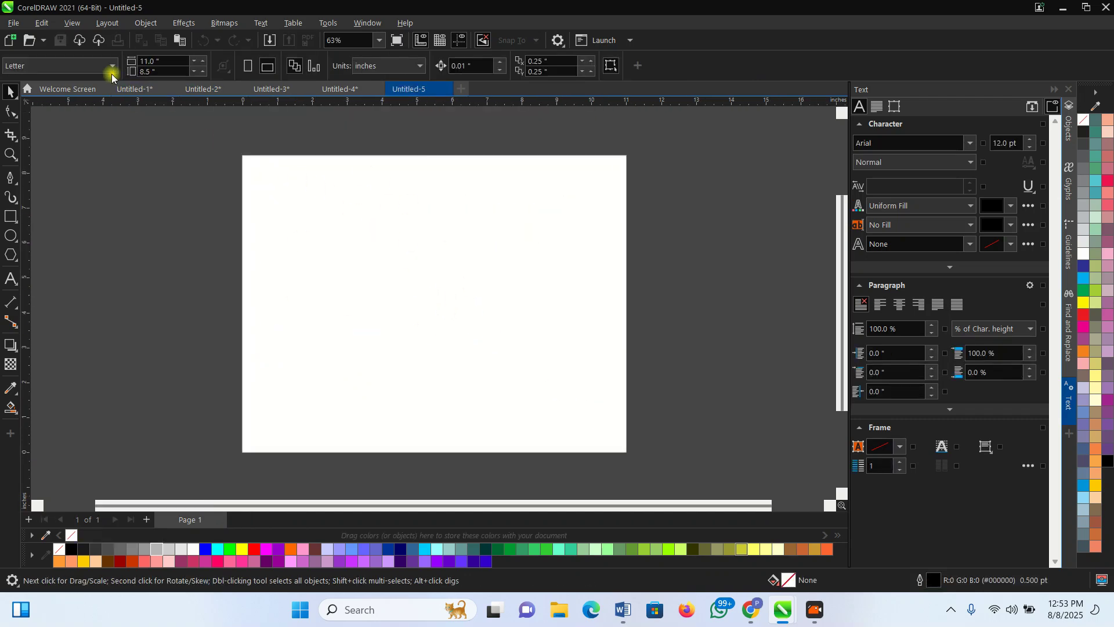
# Change the page to A4 portrait and draw a rectangle covering the whole page
pyautogui.click(112, 73)
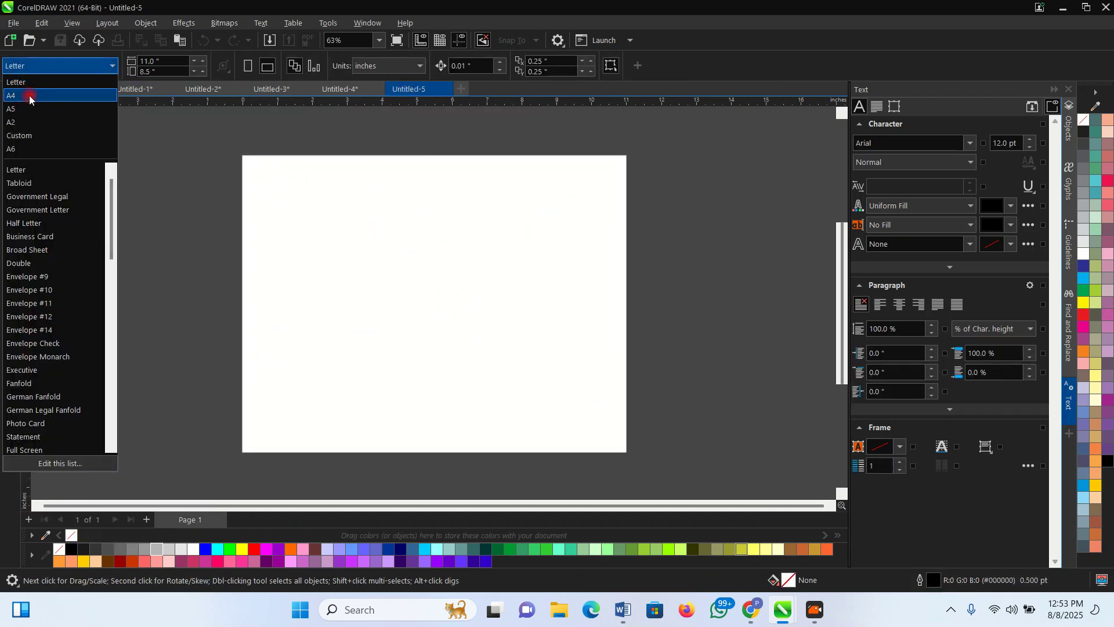
pyautogui.click(29, 96)
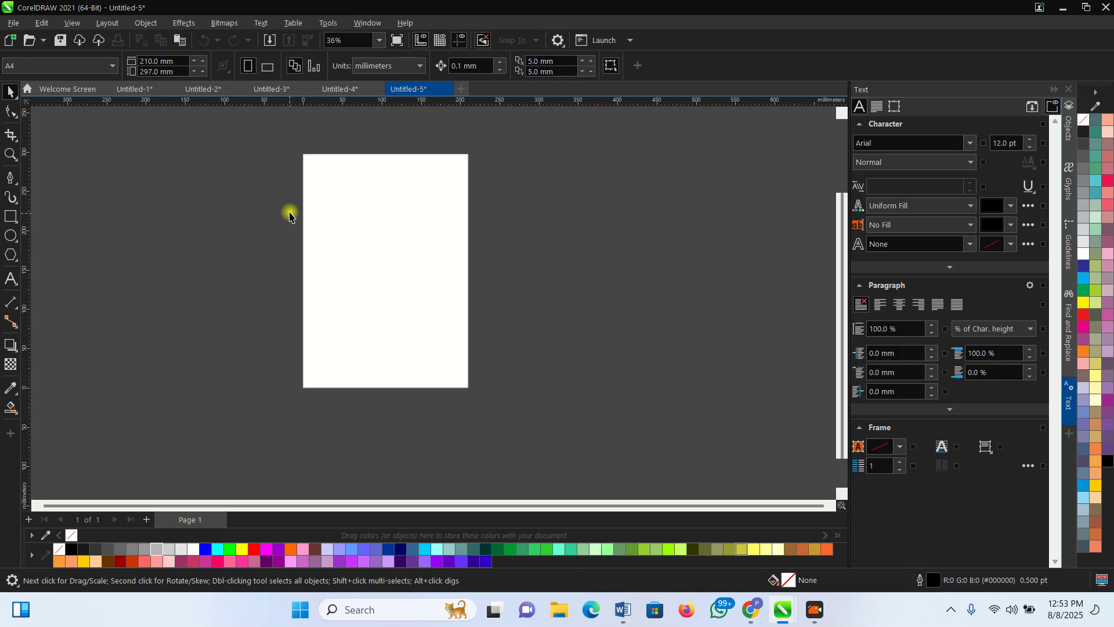
pyautogui.click(10, 217)
pyautogui.moveTo(304, 154); pyautogui.dragTo(471, 388)
# Paste the copied real estate logo and move it to the top of the page
pyautogui.press('space')
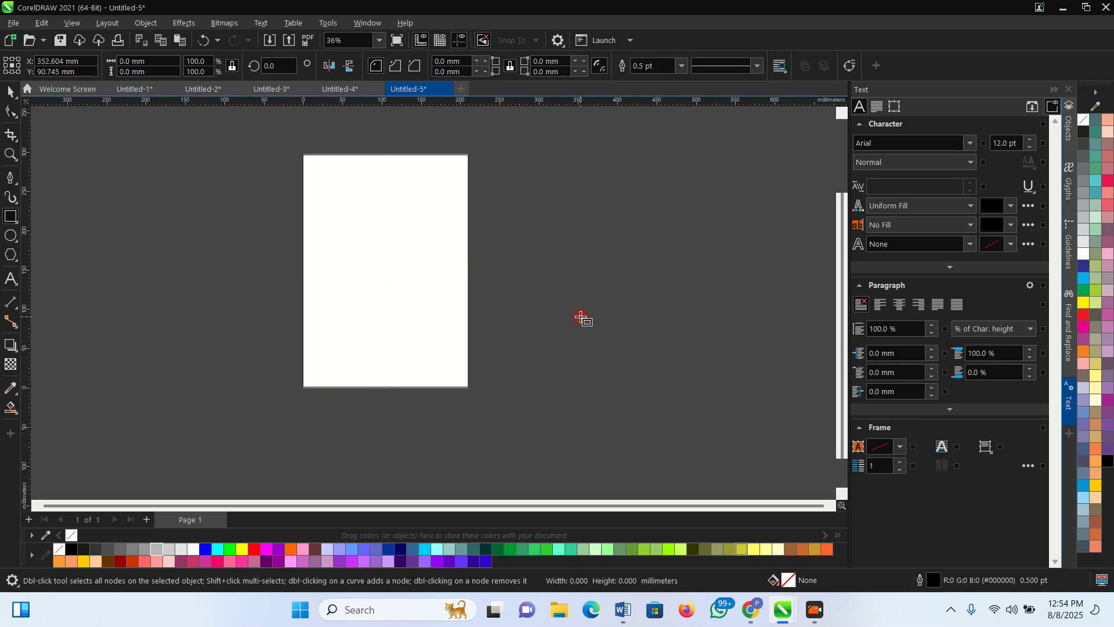
pyautogui.click(571, 320)
pyautogui.hotkey('ctrl', 'v')
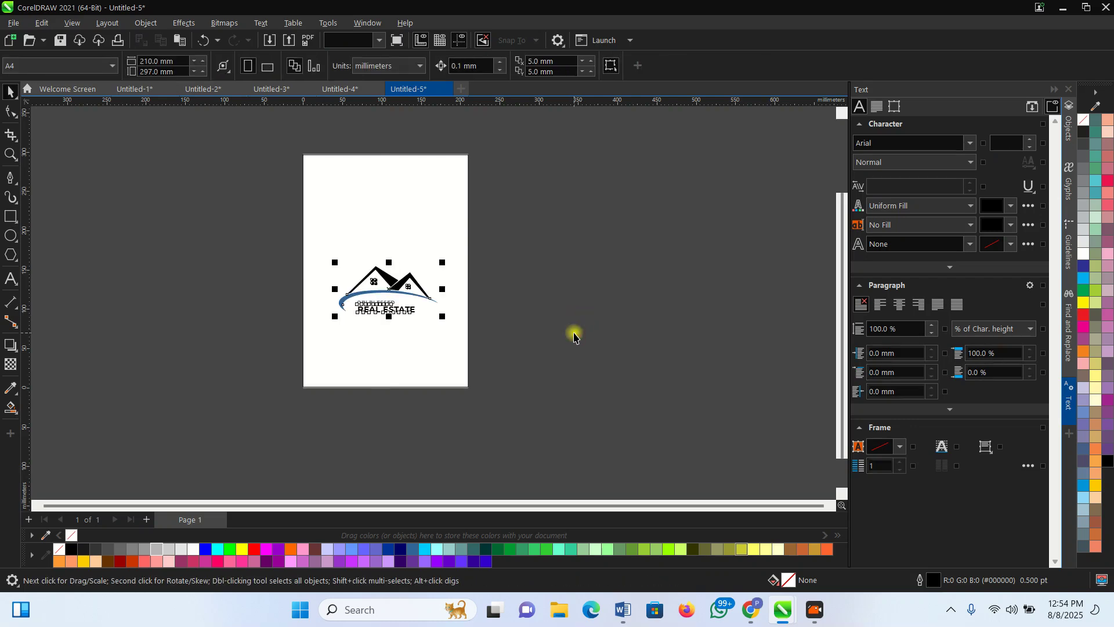
pyautogui.moveTo(393, 289); pyautogui.dragTo(390, 194)
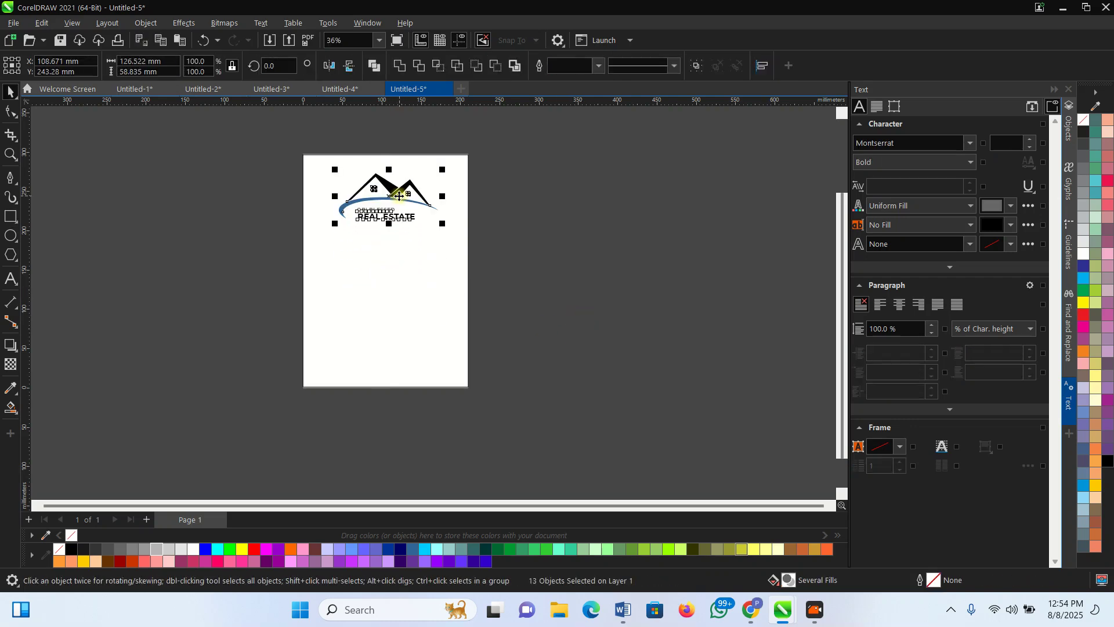
pyautogui.scroll(2, 389, 192)
pyautogui.click(589, 238)
# Shrink the logo to about a third of its size at the top centre
pyautogui.moveTo(622, 293); pyautogui.dragTo(255, 157)
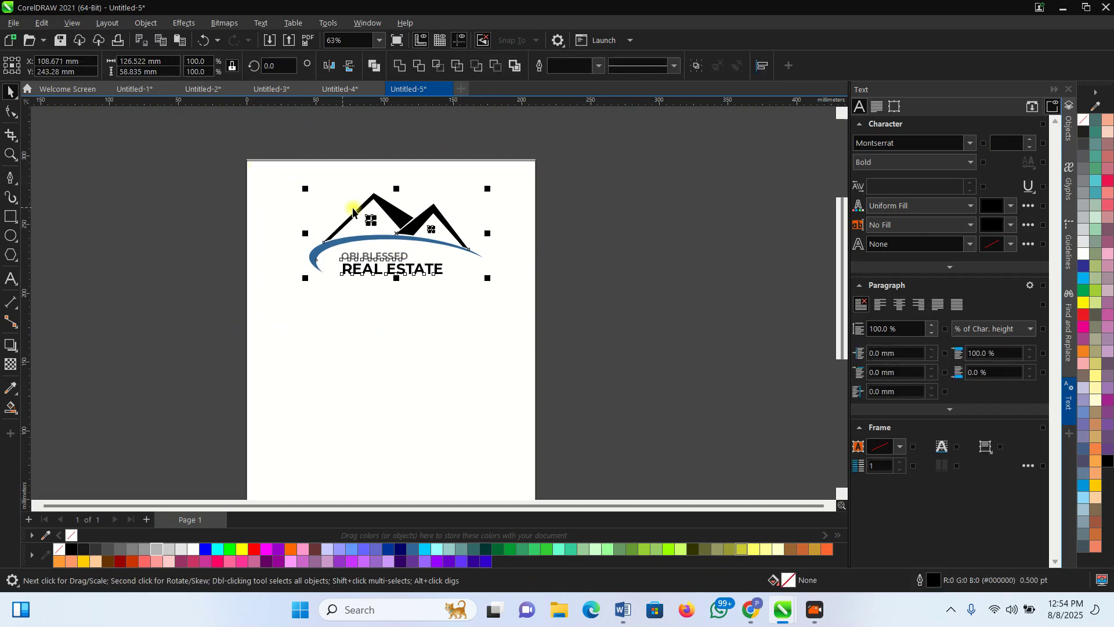
pyautogui.moveTo(489, 186); pyautogui.dragTo(367, 192)
pyautogui.scroll(4, 374, 203)
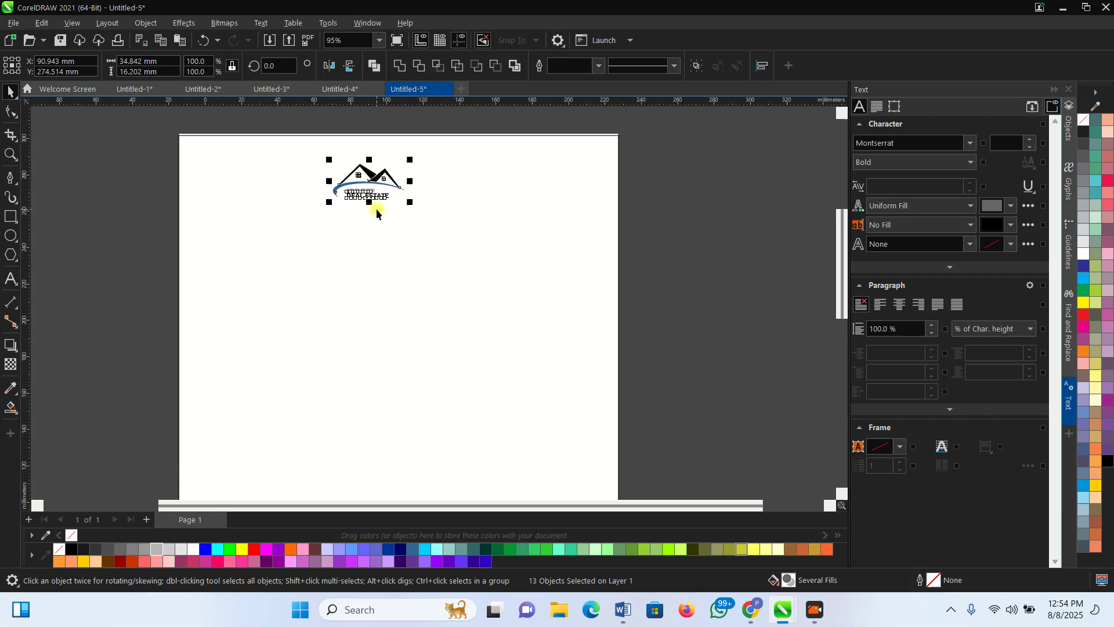
pyautogui.scroll(-1, 388, 218)
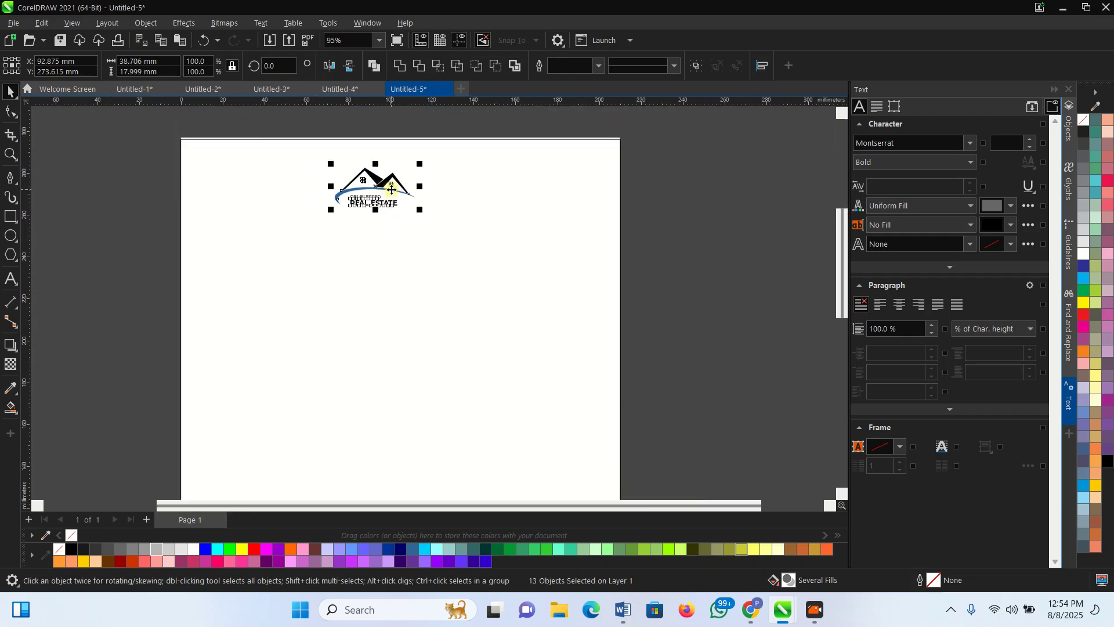
pyautogui.scroll(-2, 392, 182)
pyautogui.click(519, 247)
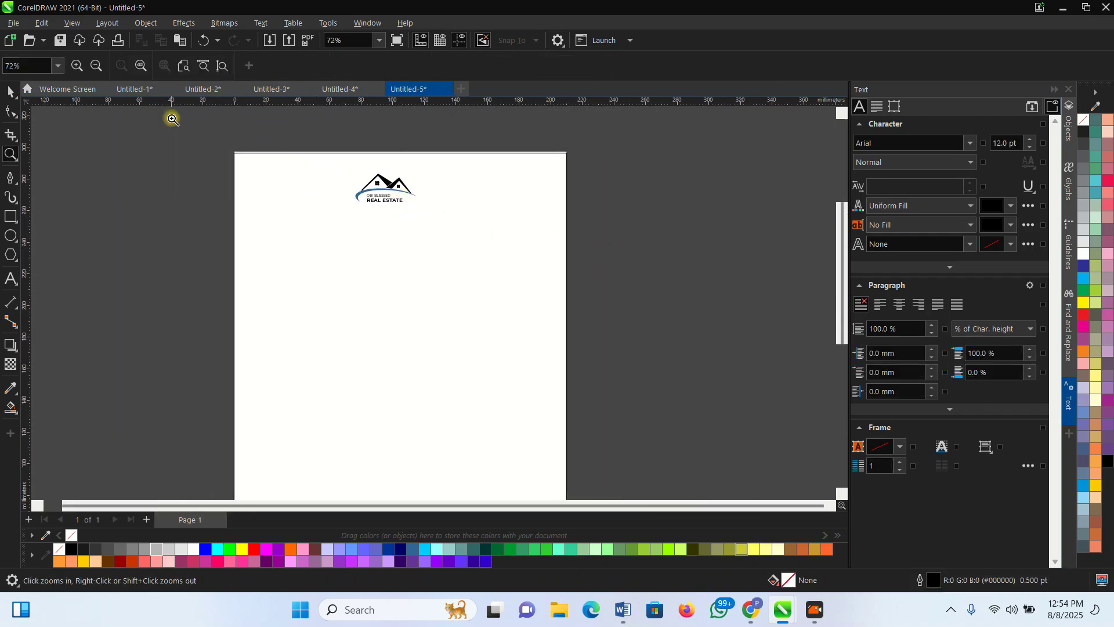
pyautogui.scroll(2, 393, 185)
pyautogui.scroll(2, 354, 226)
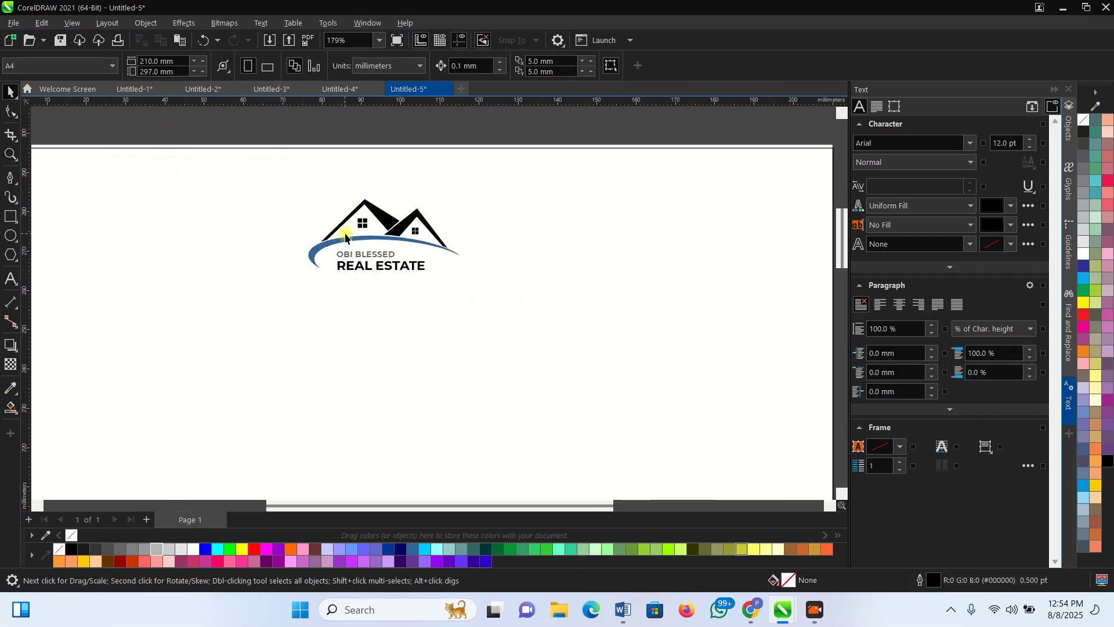
pyautogui.scroll(-1, 345, 236)
pyautogui.scroll(1, 361, 195)
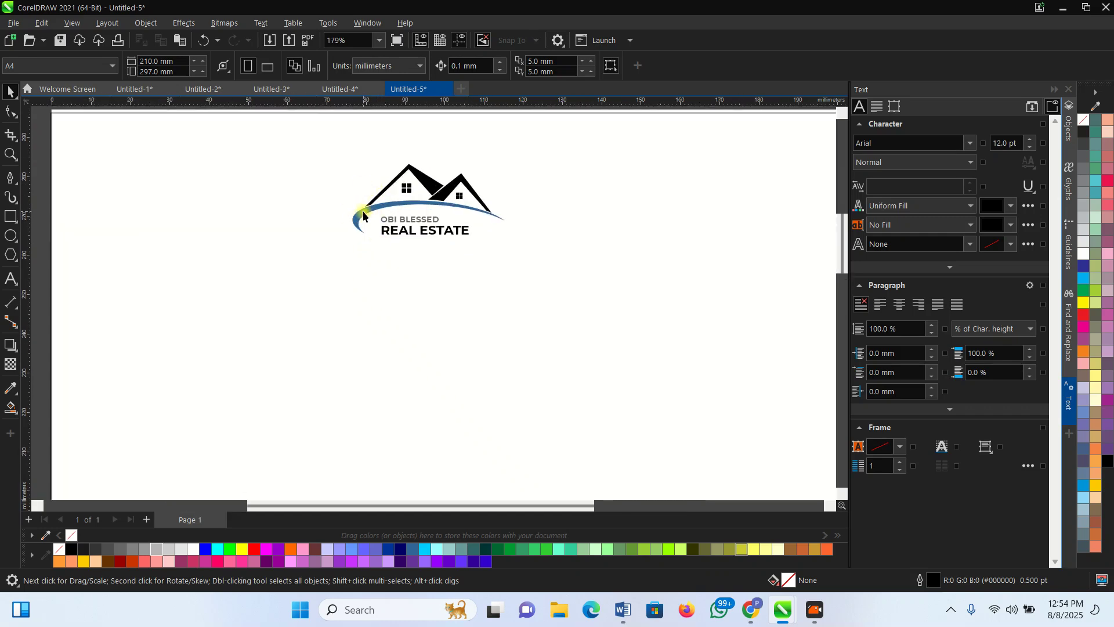
pyautogui.click(364, 215)
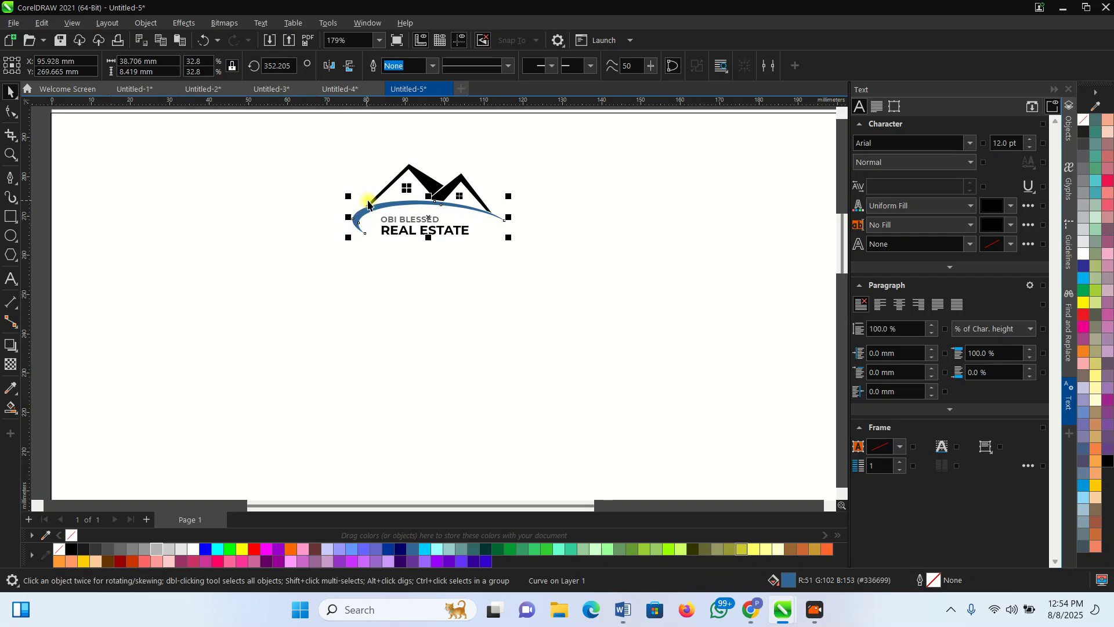
pyautogui.scroll(-2, 444, 185)
pyautogui.click(120, 244)
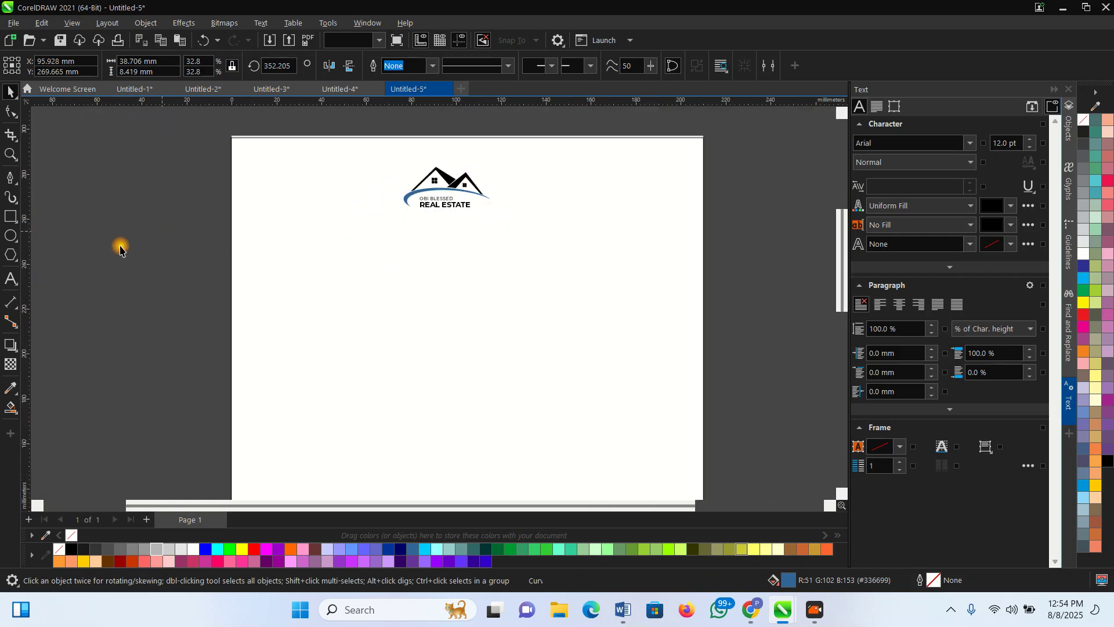
pyautogui.click(13, 217)
# Draw a wide band below the logo and fill it with the swoosh blue #336699
pyautogui.moveTo(211, 230); pyautogui.dragTo(644, 269)
pyautogui.press('space')
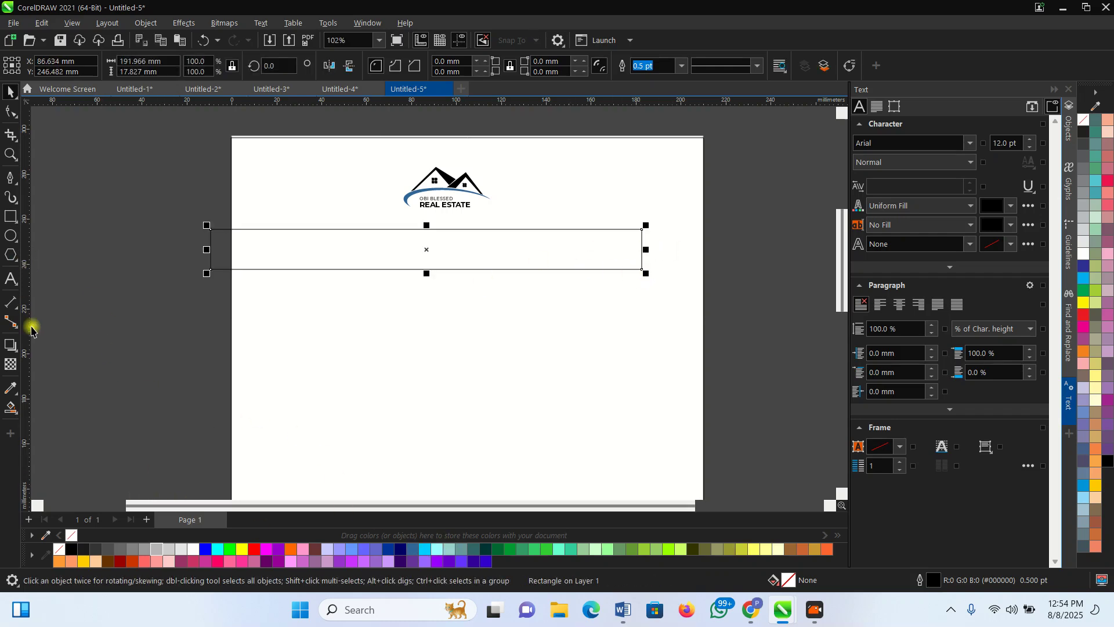
pyautogui.click(11, 389)
pyautogui.scroll(2, 393, 191)
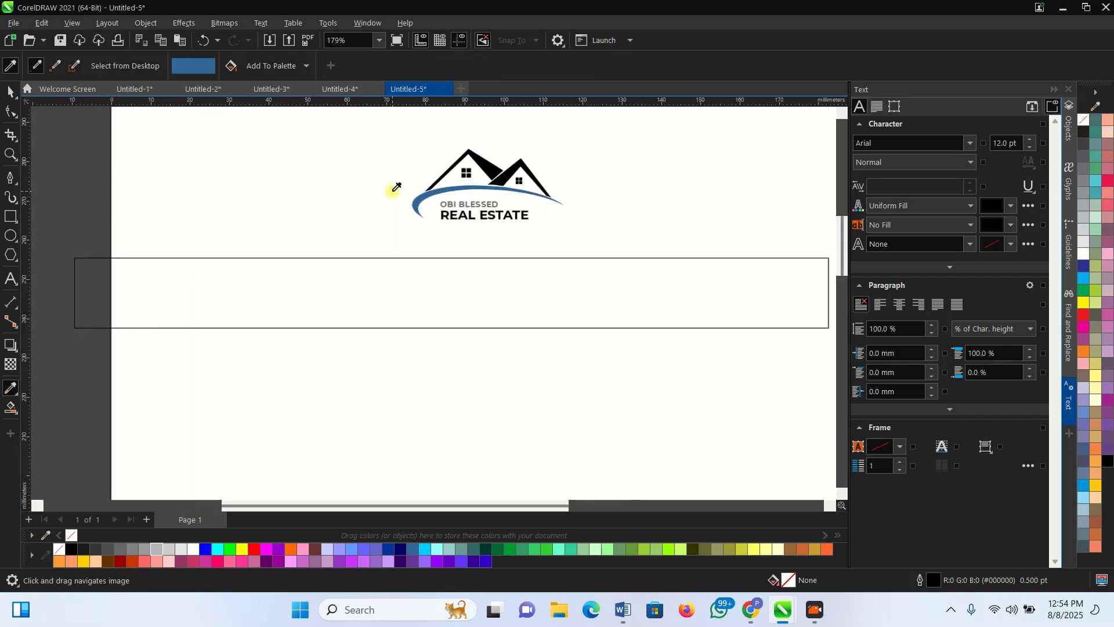
pyautogui.click(428, 191)
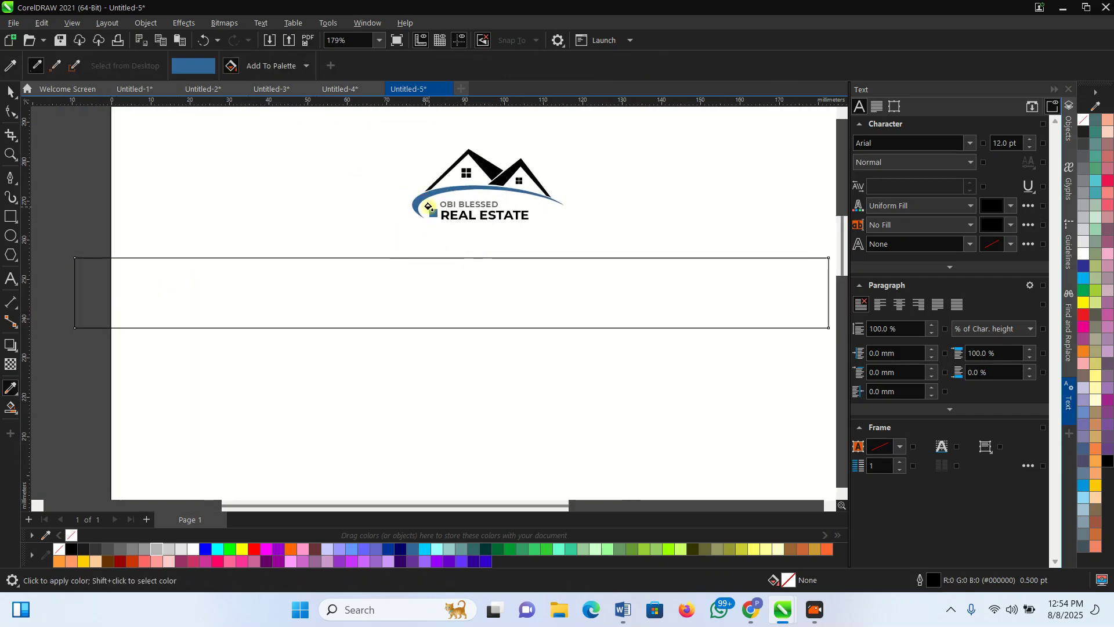
pyautogui.click(416, 307)
# Move the blue band further left on the page
pyautogui.scroll(-3, 427, 320)
pyautogui.press('space')
pyautogui.scroll(3, 670, 324)
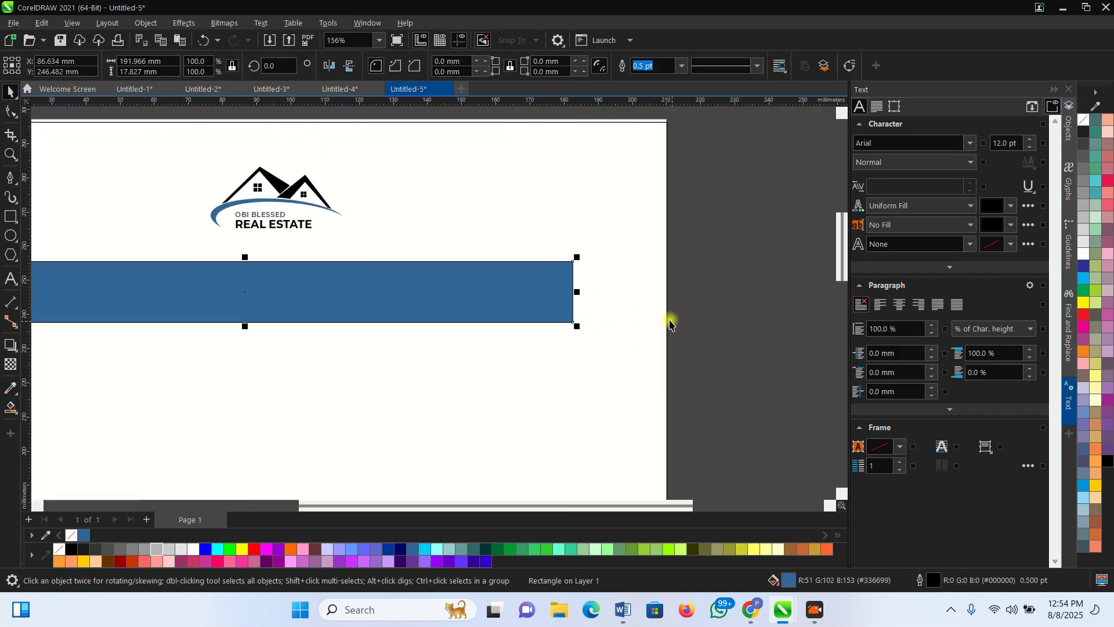
pyautogui.moveTo(522, 289); pyautogui.dragTo(487, 289)
pyautogui.click(440, 296)
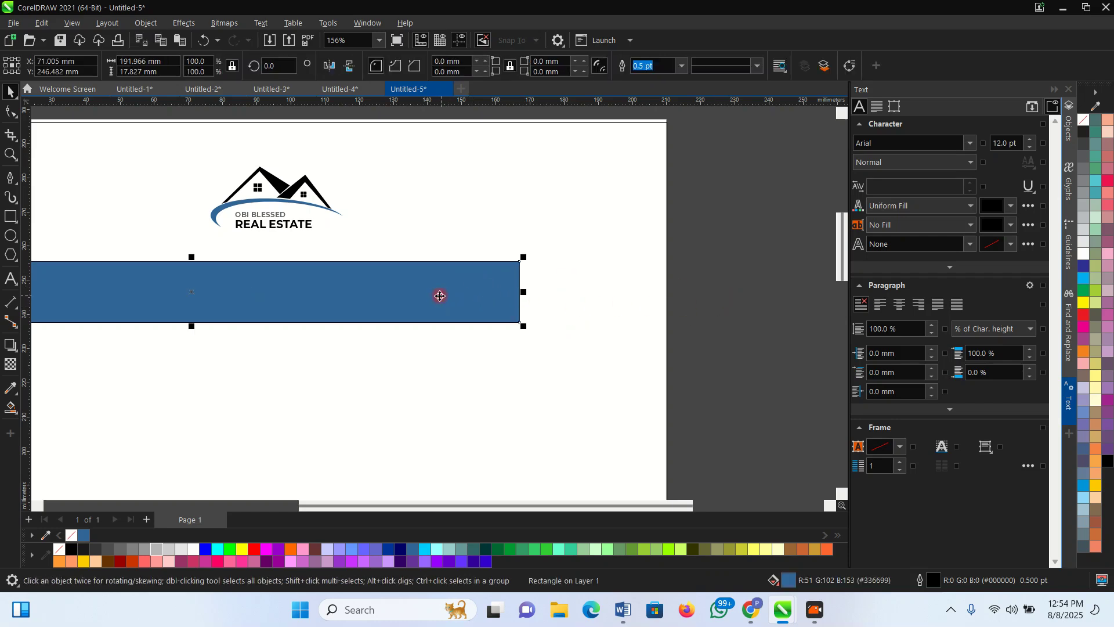
# Convert the blue rectangle to curves and pull its top-right node left to slant the end
pyautogui.click(9, 113)
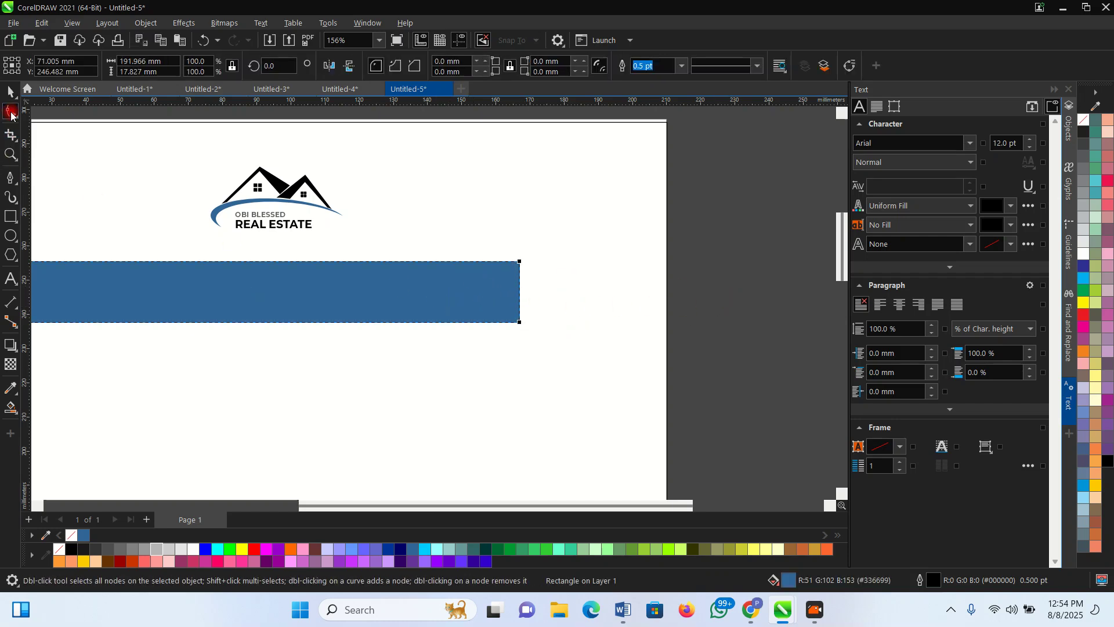
pyautogui.rightClick(453, 302)
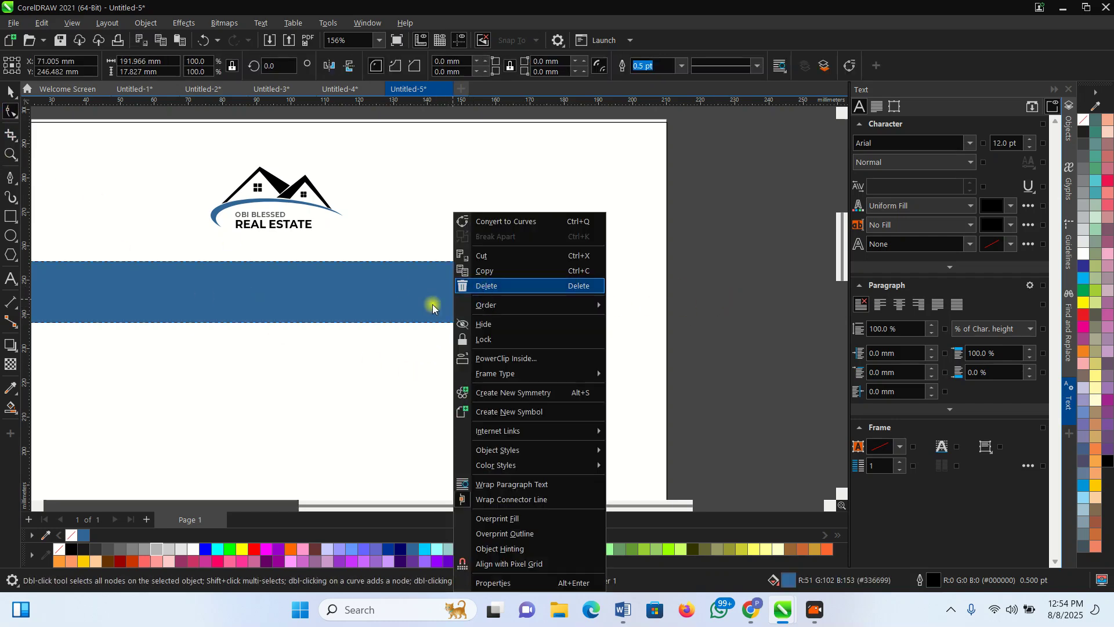
pyautogui.click(417, 285)
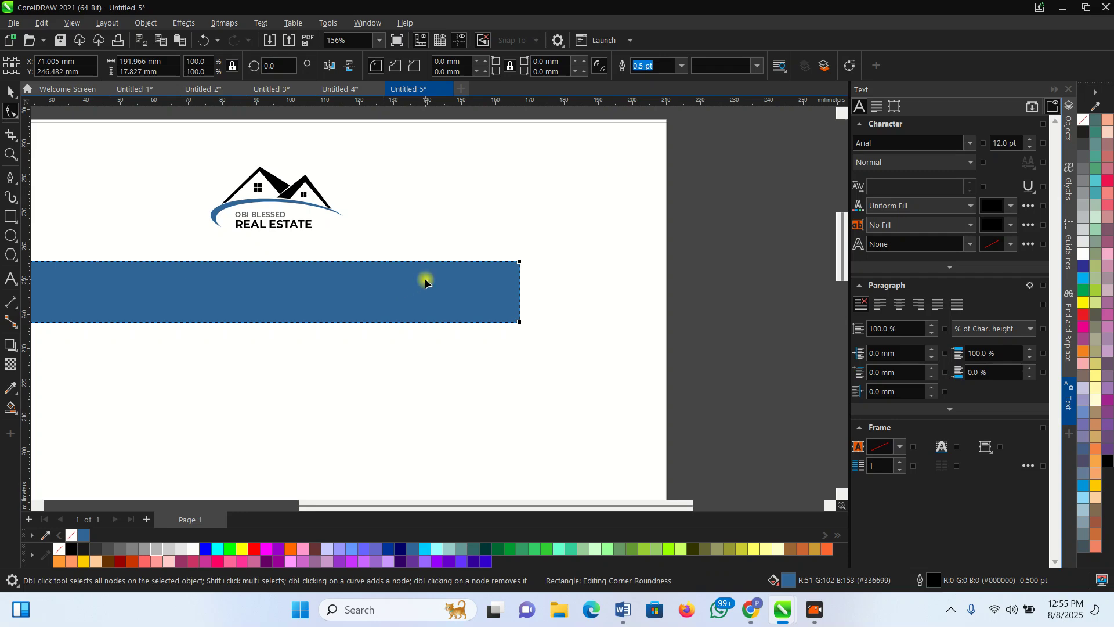
pyautogui.rightClick(475, 265)
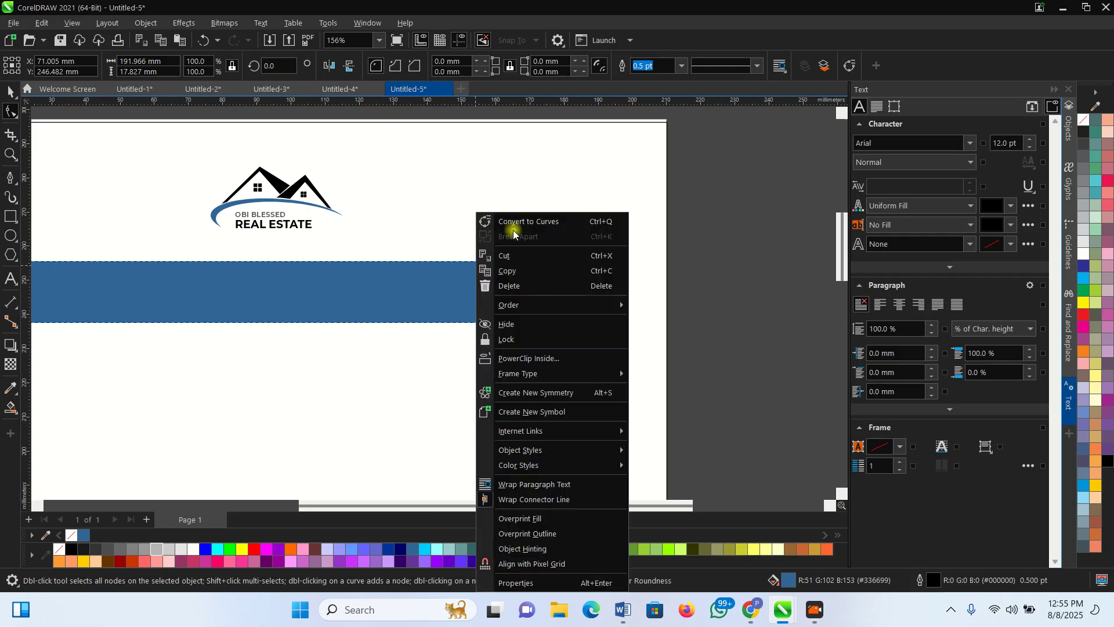
pyautogui.click(523, 221)
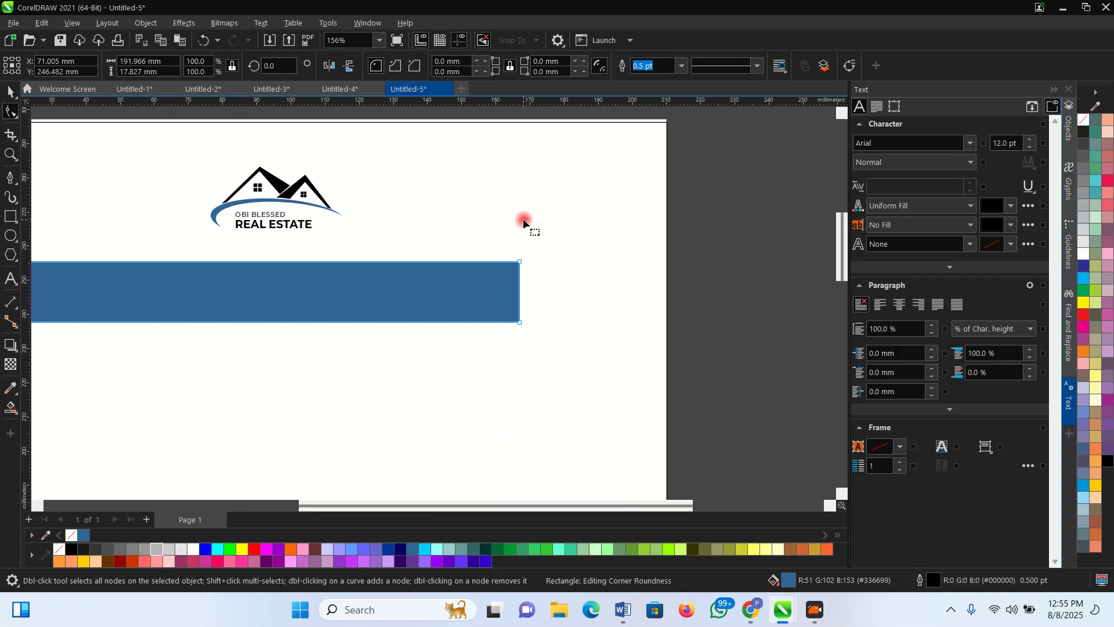
pyautogui.moveTo(521, 264); pyautogui.dragTo(498, 264)
pyautogui.press('space')
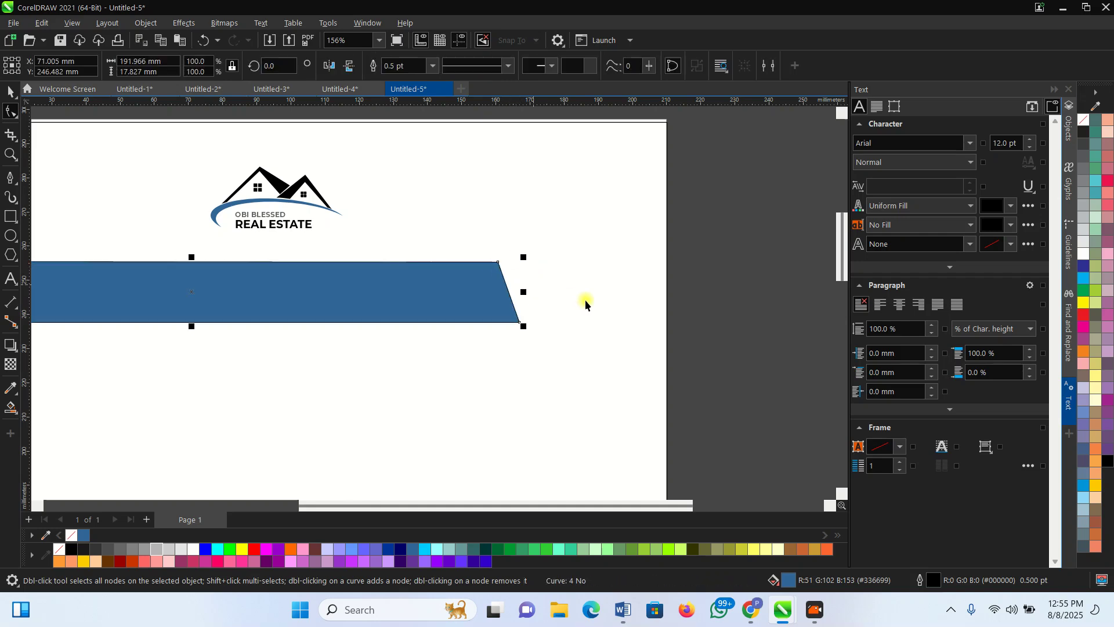
pyautogui.scroll(-2, 662, 299)
pyautogui.scroll(1, 446, 287)
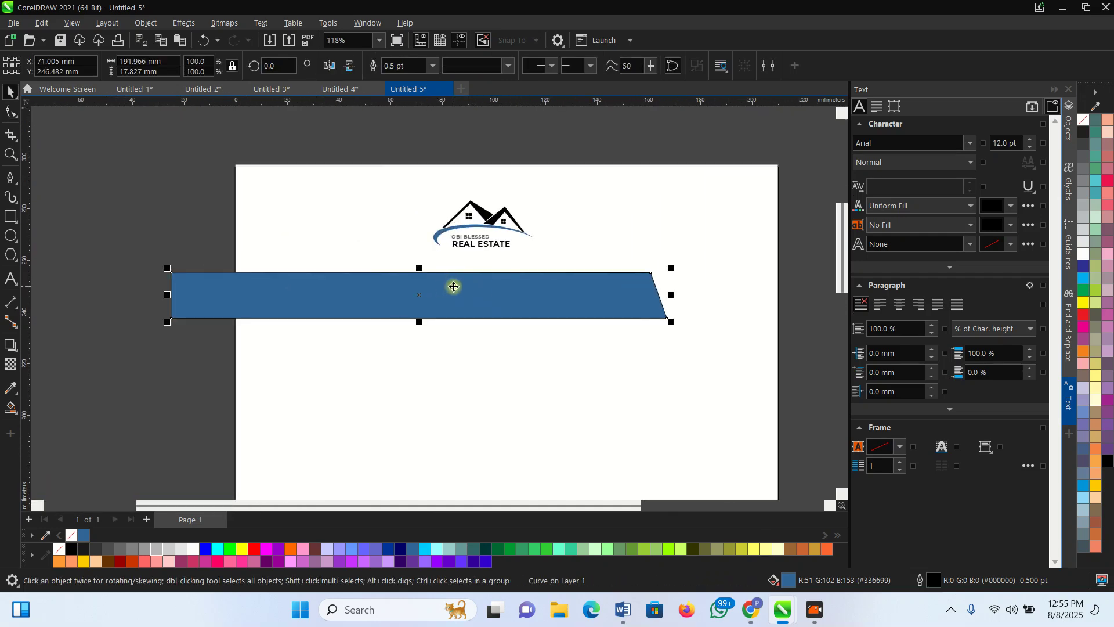
# Set the banner's outline to None and mirror it horizontally so the slant faces left
pyautogui.click(431, 67)
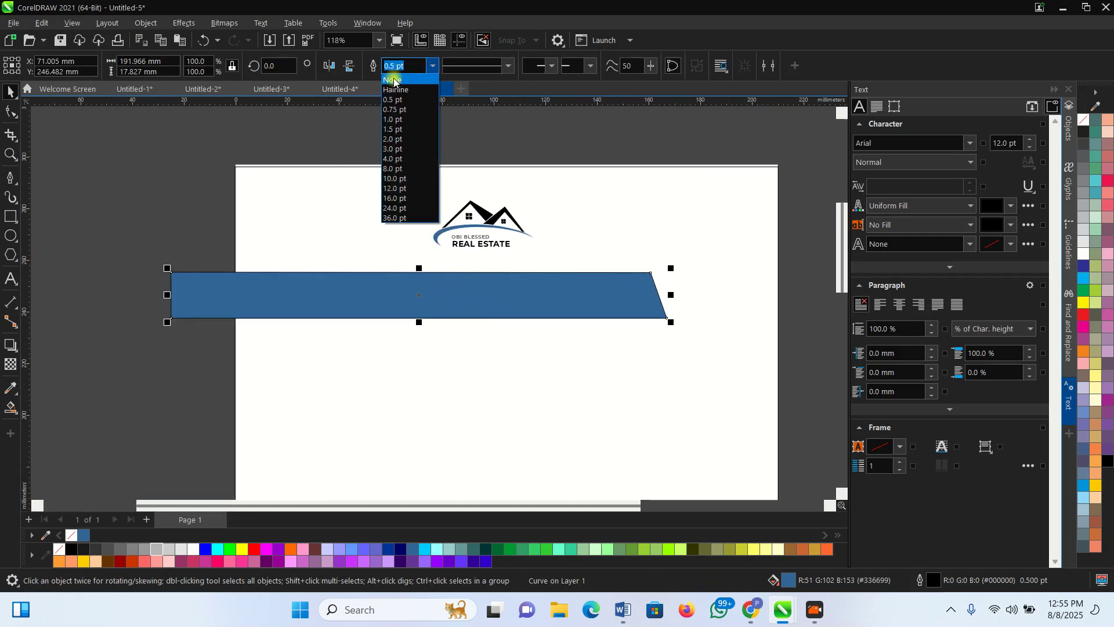
pyautogui.click(394, 80)
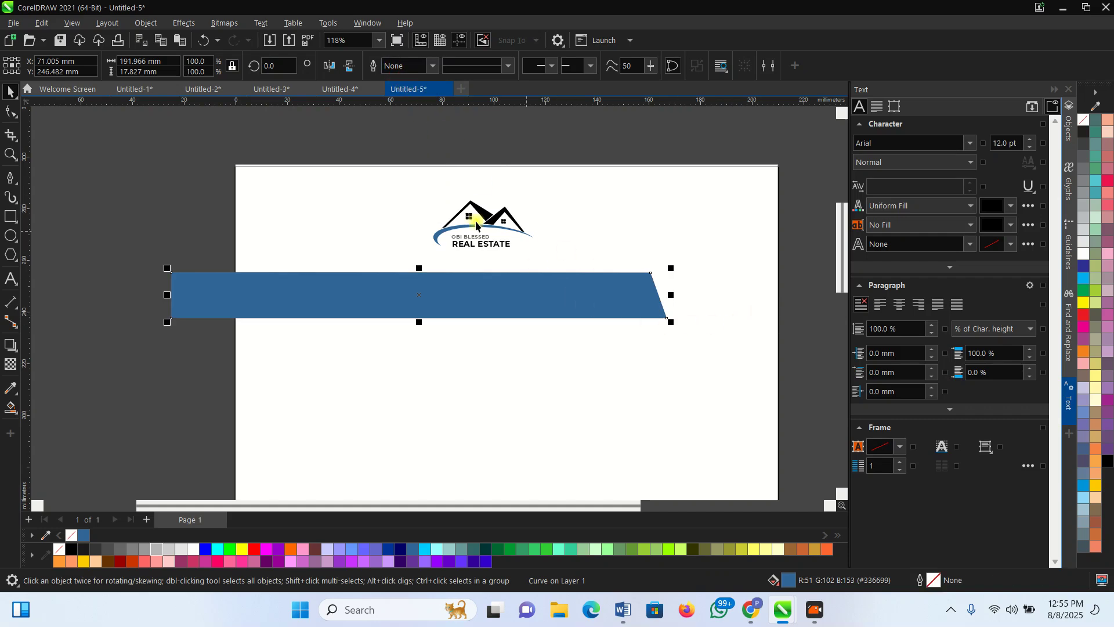
pyautogui.moveTo(517, 293); pyautogui.dragTo(489, 284)
pyautogui.scroll(-1, 313, 261)
pyautogui.scroll(1, 314, 261)
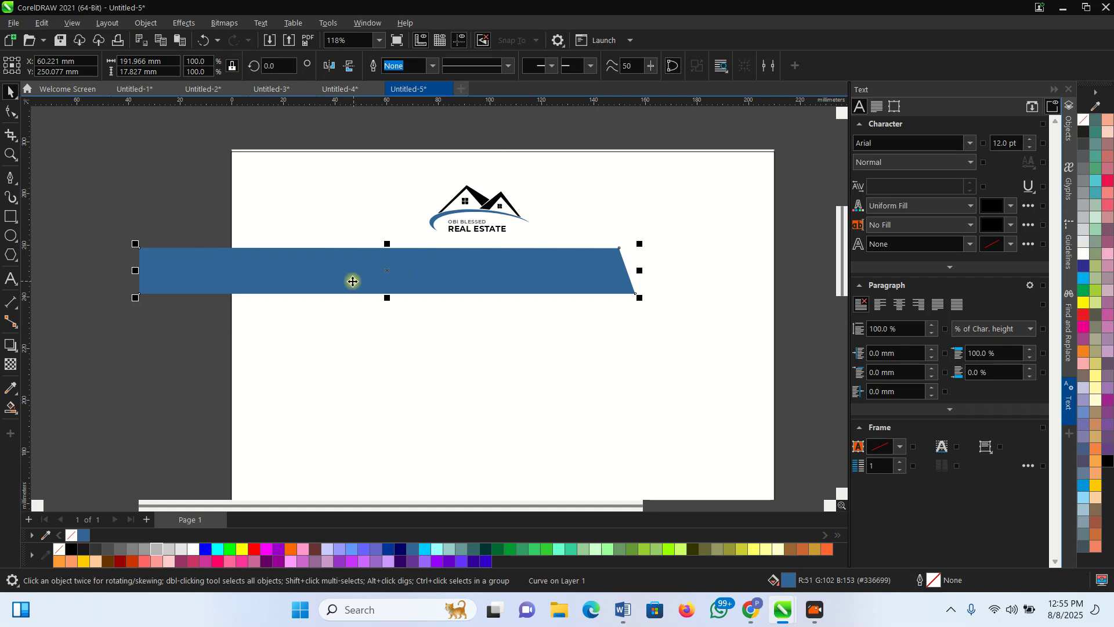
pyautogui.click(329, 65)
pyautogui.moveTo(214, 263); pyautogui.dragTo(446, 263)
# Move the logo toward the top-left corner and place the banner beside it
pyautogui.moveTo(375, 114); pyautogui.dragTo(534, 235)
pyautogui.click(386, 143)
pyautogui.moveTo(363, 126); pyautogui.dragTo(557, 247)
pyautogui.moveTo(480, 212); pyautogui.dragTo(307, 226)
pyautogui.moveTo(452, 282); pyautogui.dragTo(507, 219)
pyautogui.scroll(-1, 413, 274)
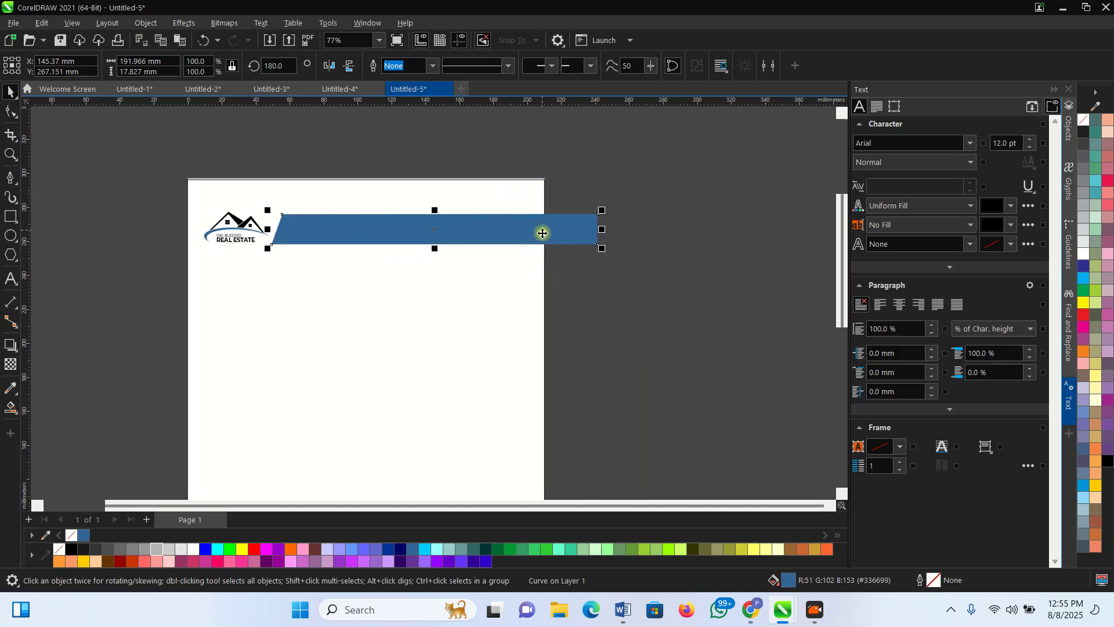
pyautogui.click(663, 234)
pyautogui.click(468, 226)
pyautogui.click(644, 240)
pyautogui.click(543, 225)
# PowerClip the blue banner inside the page-sized rectangle to trim its right overhang
pyautogui.click(221, 22)
pyautogui.click(218, 22)
pyautogui.click(146, 23)
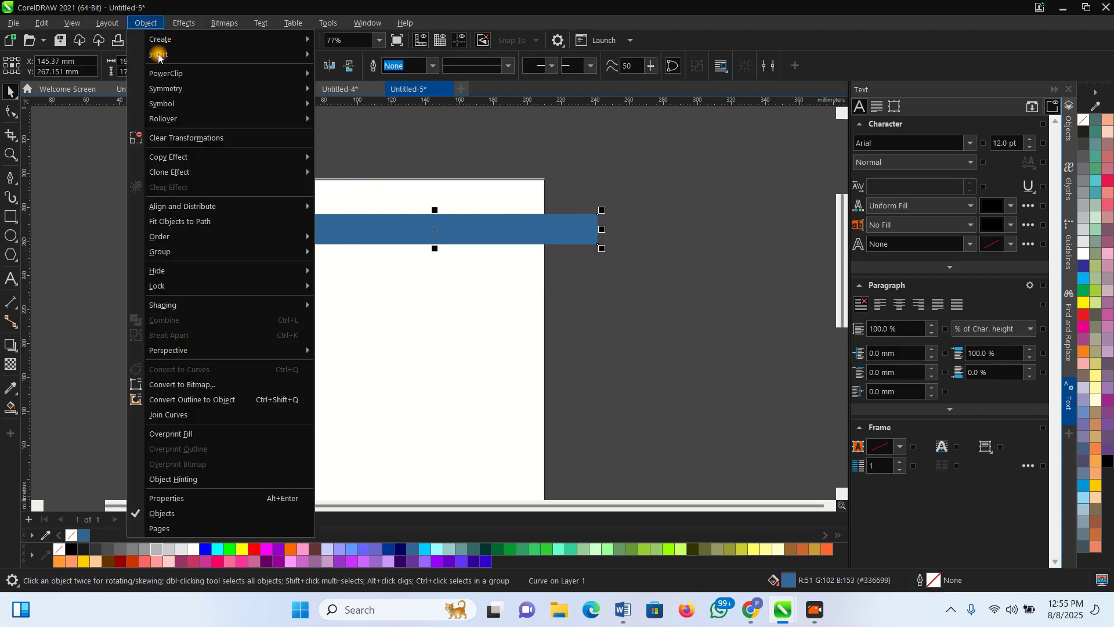
pyautogui.moveTo(208, 75)
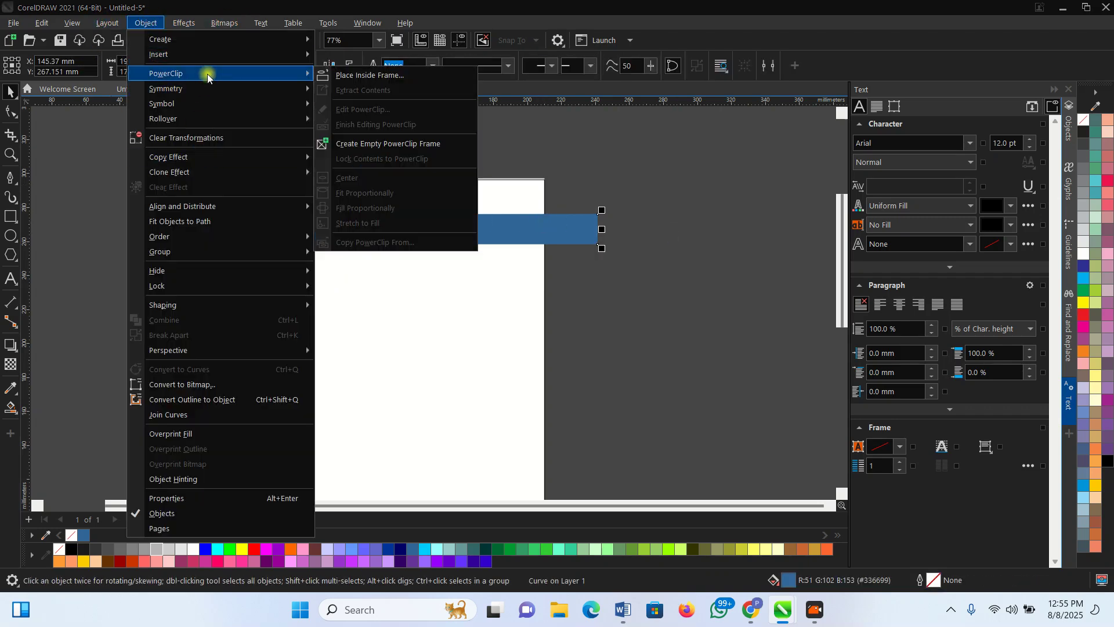
pyautogui.click(351, 76)
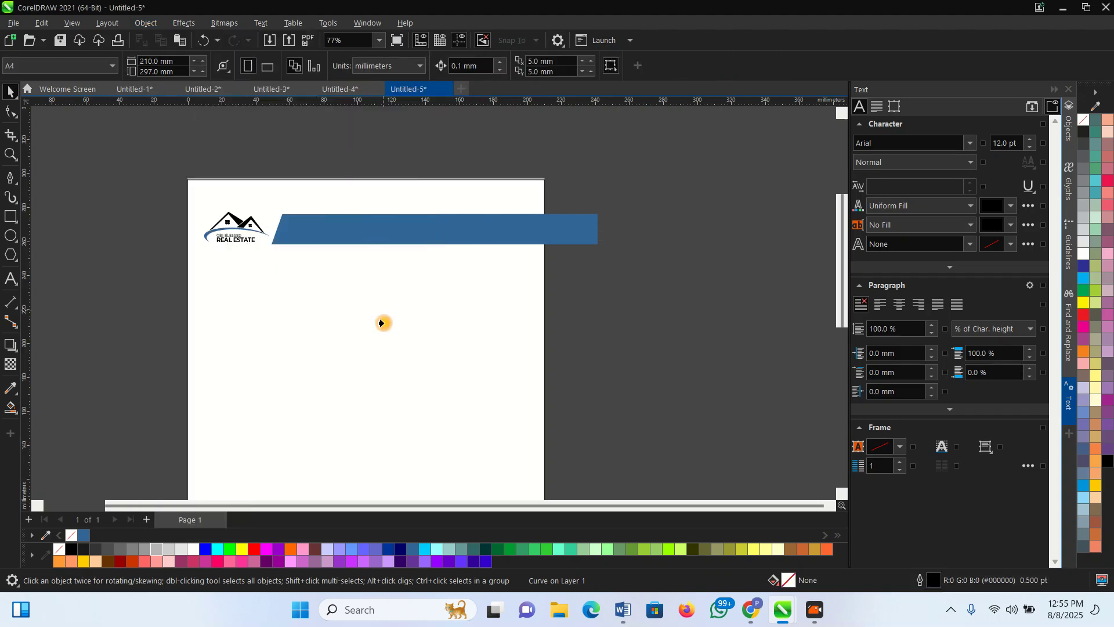
pyautogui.click(394, 365)
pyautogui.click(664, 288)
pyautogui.scroll(2, 348, 218)
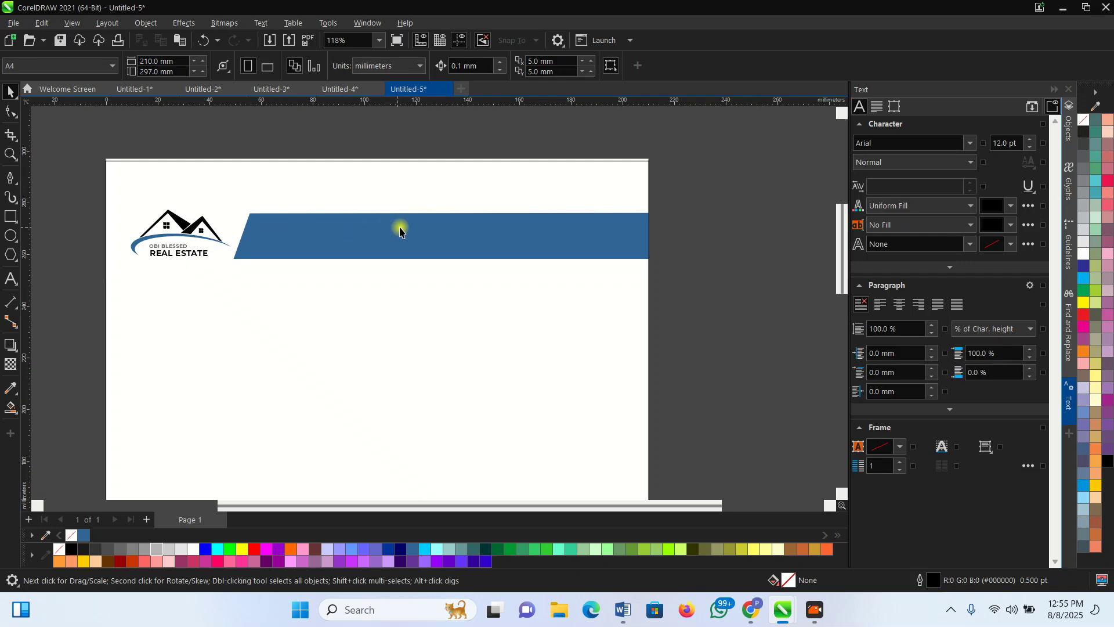
# Move the logo's OBI BLESSED and REAL ESTATE text onto the banner and enlarge it
pyautogui.click(184, 258)
pyautogui.click(180, 255)
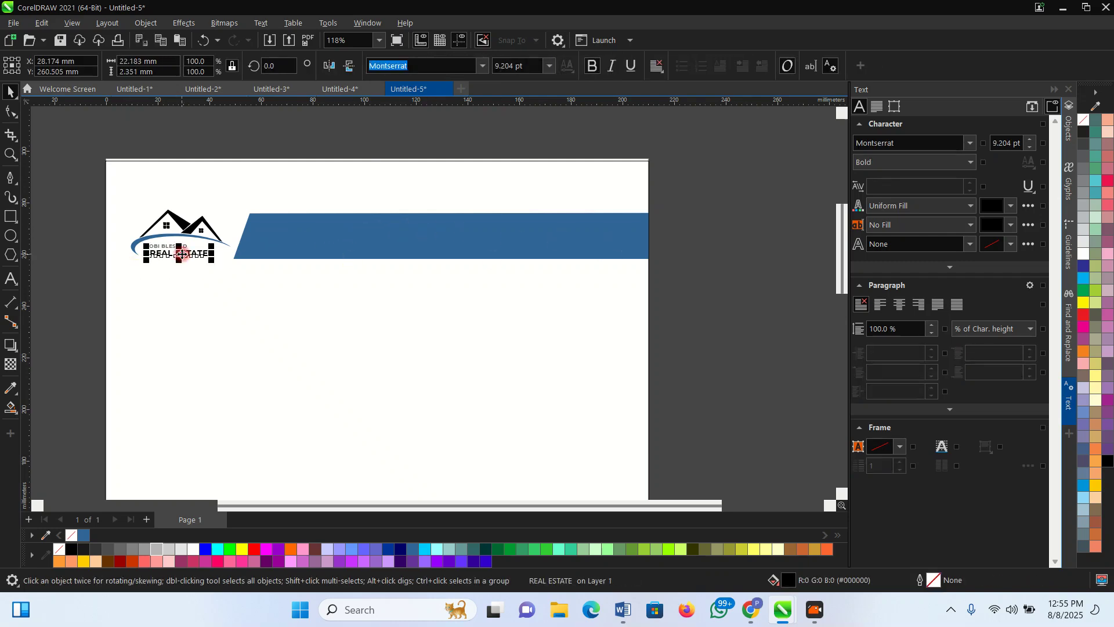
pyautogui.scroll(2, 181, 254)
pyautogui.keyDown('shift'); pyautogui.click(152, 241); pyautogui.keyUp('shift')
pyautogui.scroll(-1, 152, 240)
pyautogui.moveTo(153, 241); pyautogui.dragTo(361, 228)
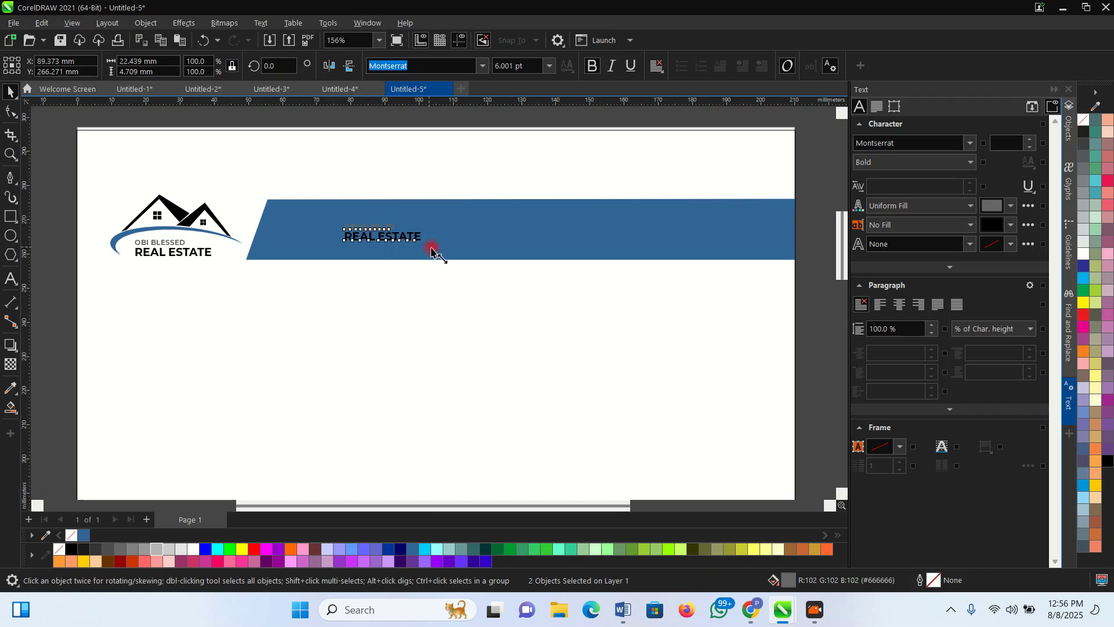
pyautogui.moveTo(430, 246); pyautogui.dragTo(549, 277)
# Make the OBI BLESSED text white and stretch it across the banner
pyautogui.click(438, 274)
pyautogui.click(419, 233)
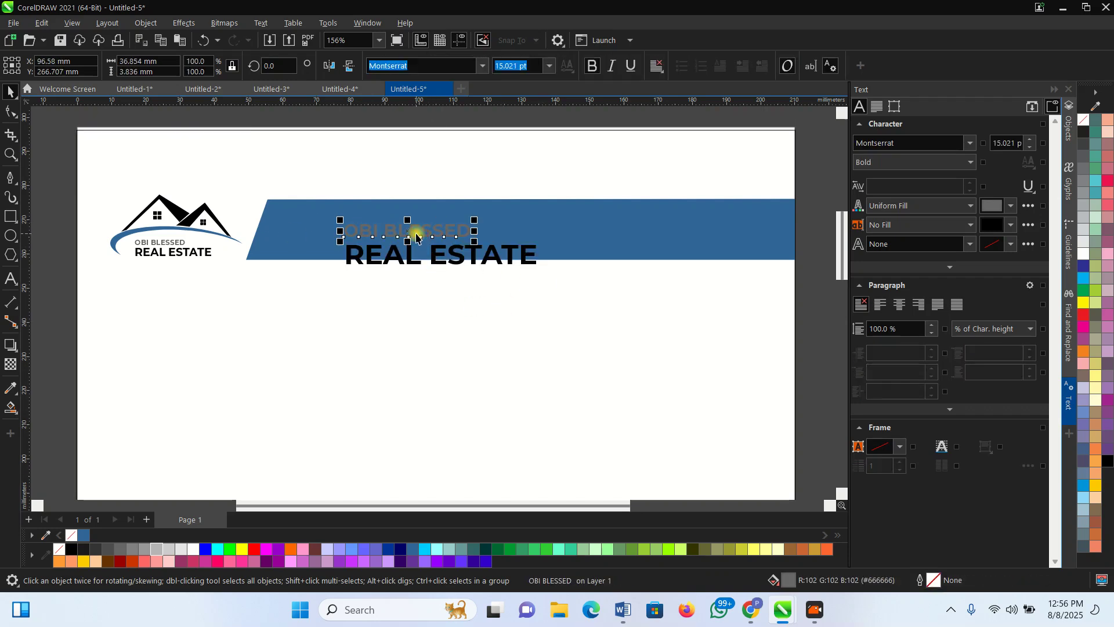
pyautogui.click(193, 549)
pyautogui.scroll(-2, 155, 457)
pyautogui.scroll(2, 347, 325)
pyautogui.moveTo(358, 278); pyautogui.dragTo(500, 294)
# Replace the separate REAL ESTATE line by appending 'REAL ESTATE' to the title, then fit it within the band
pyautogui.click(381, 300)
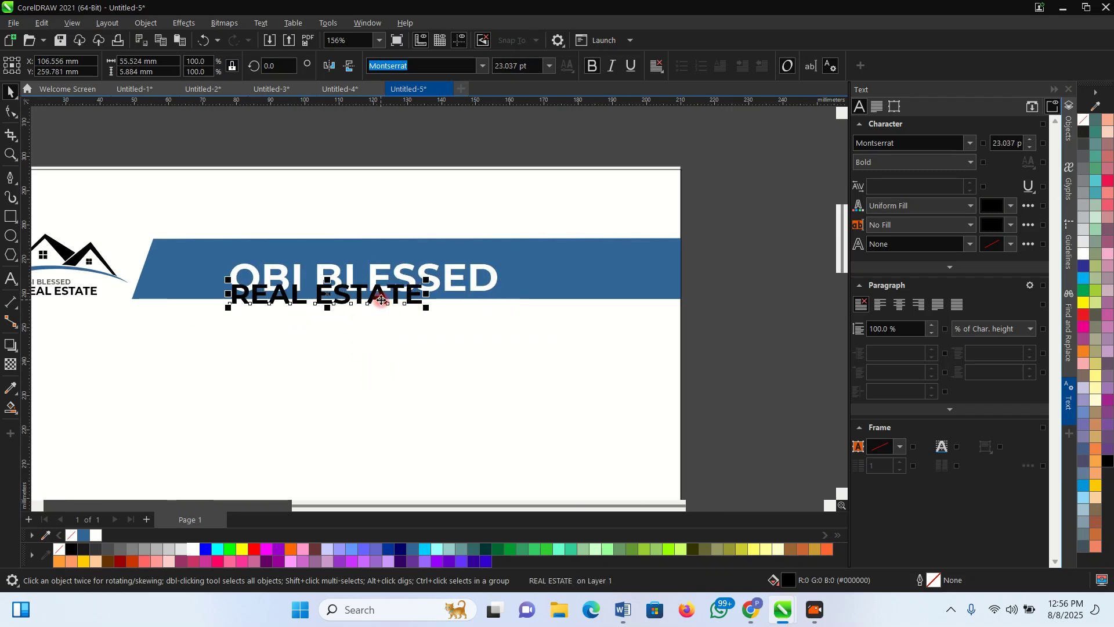
pyautogui.press('Delete')
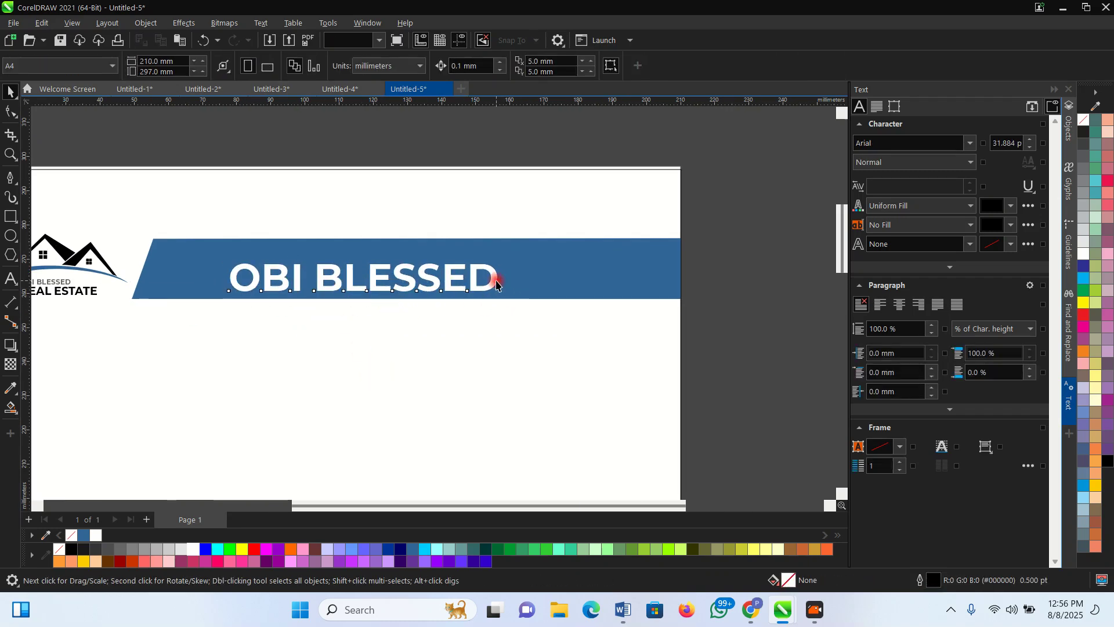
pyautogui.doubleClick(497, 280)
pyautogui.write('RE')
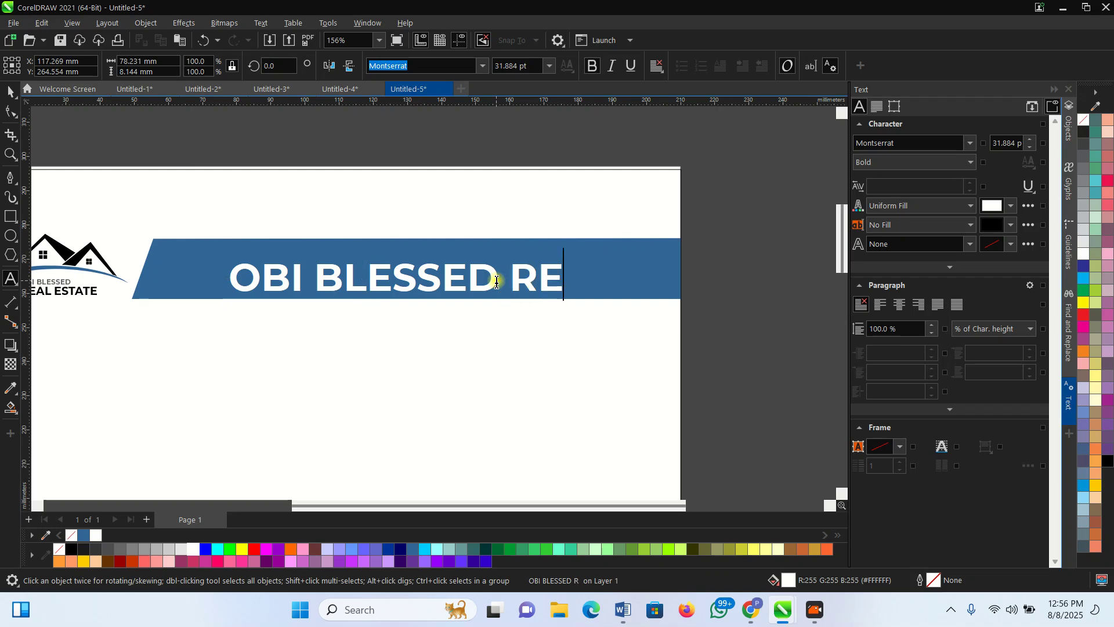
pyautogui.write('AL ESTATE')
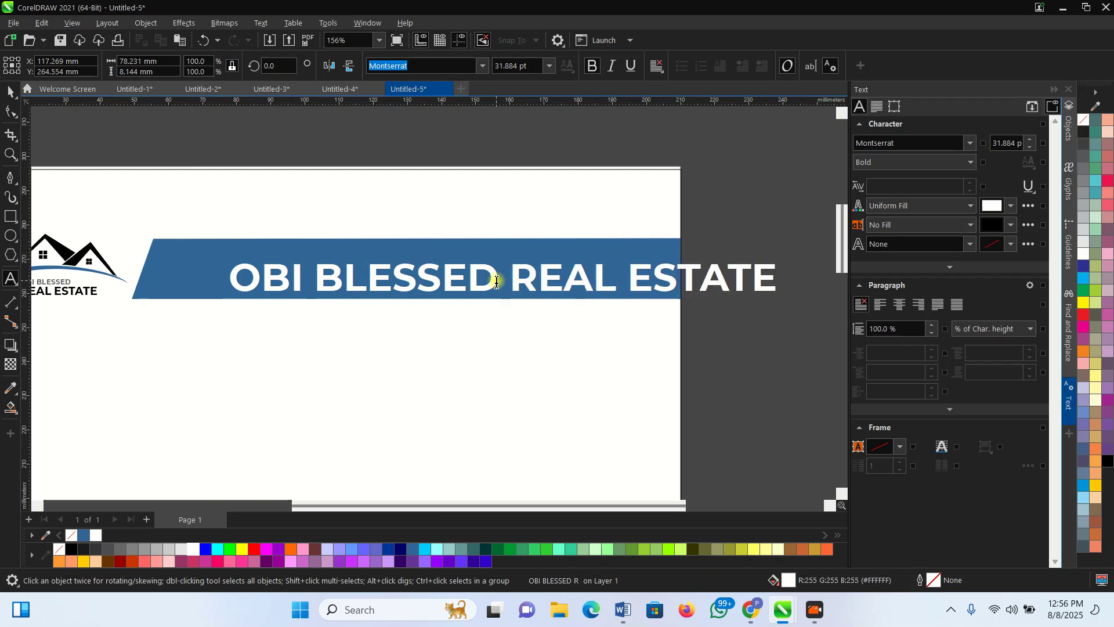
pyautogui.press('Escape')
pyautogui.click(8, 93)
pyautogui.moveTo(780, 261); pyautogui.dragTo(702, 265)
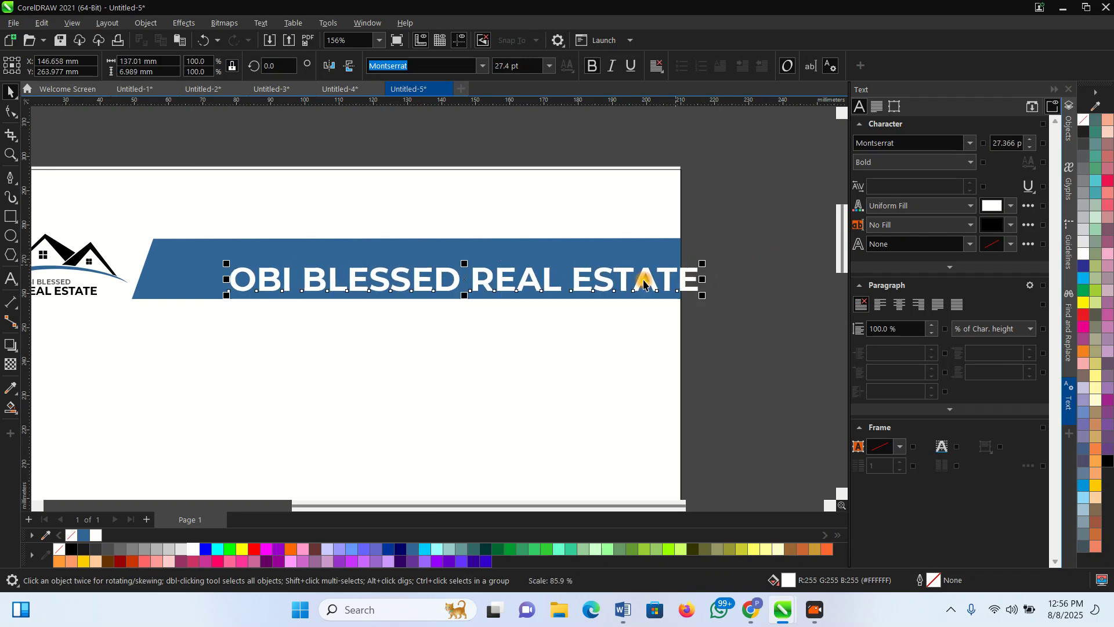
pyautogui.moveTo(592, 281); pyautogui.dragTo(530, 270)
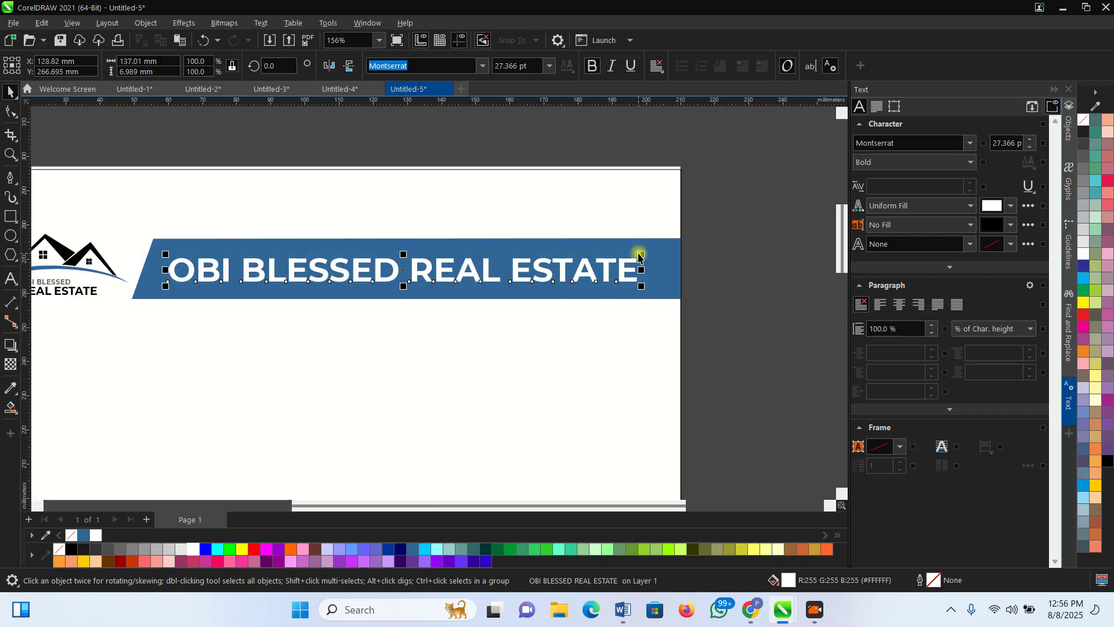
pyautogui.scroll(-2, 650, 251)
pyautogui.click(632, 322)
# Copy the logo to mid-page and enlarge the copy to about 142 mm wide
pyautogui.scroll(-1, 289, 216)
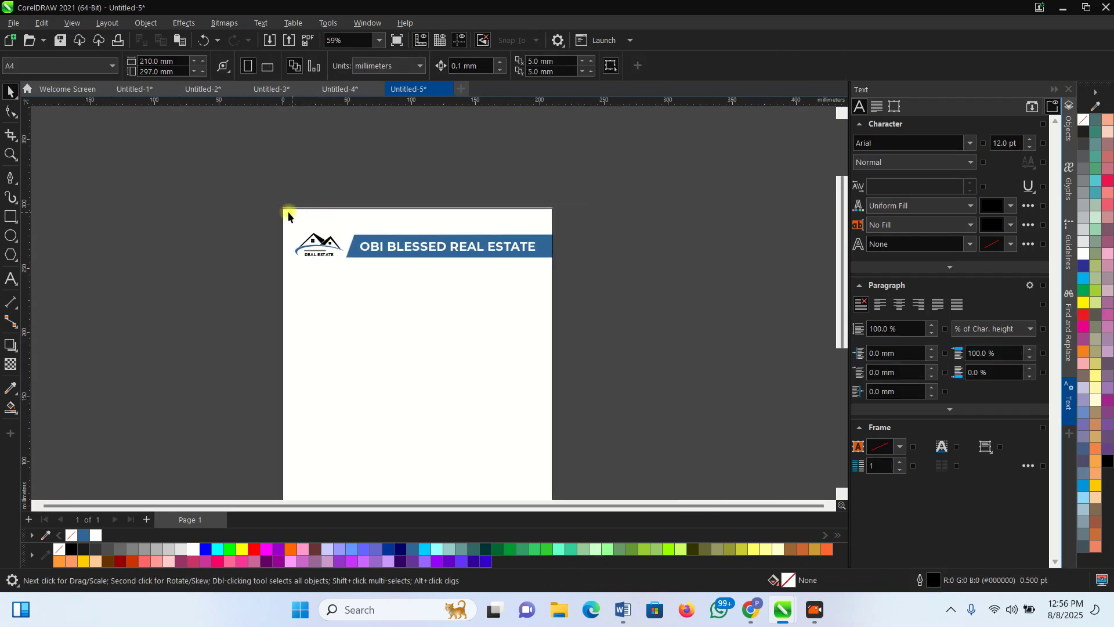
pyautogui.scroll(-1, 258, 198)
pyautogui.moveTo(252, 203); pyautogui.dragTo(319, 270)
pyautogui.scroll(2, 319, 269)
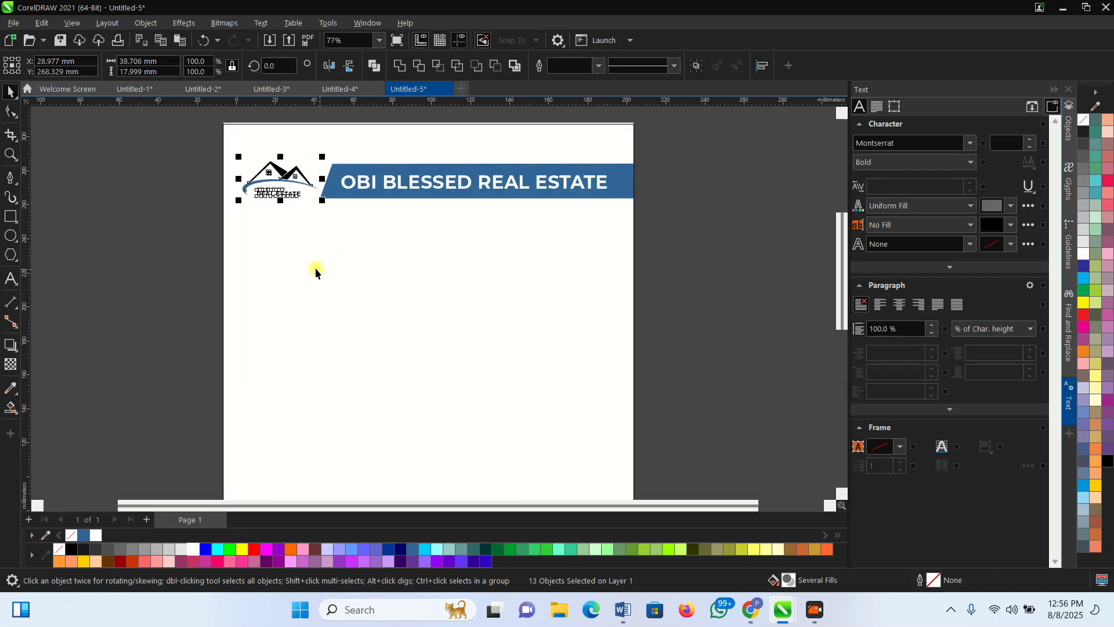
pyautogui.moveTo(289, 180); pyautogui.dragTo(419, 397)
pyautogui.scroll(-2, 408, 298)
pyautogui.scroll(2, 408, 298)
pyautogui.moveTo(468, 296); pyautogui.dragTo(635, 465)
pyautogui.scroll(-2, 398, 291)
pyautogui.moveTo(501, 333); pyautogui.dragTo(549, 381)
pyautogui.moveTo(472, 301); pyautogui.dragTo(452, 309)
pyautogui.scroll(2, 435, 390)
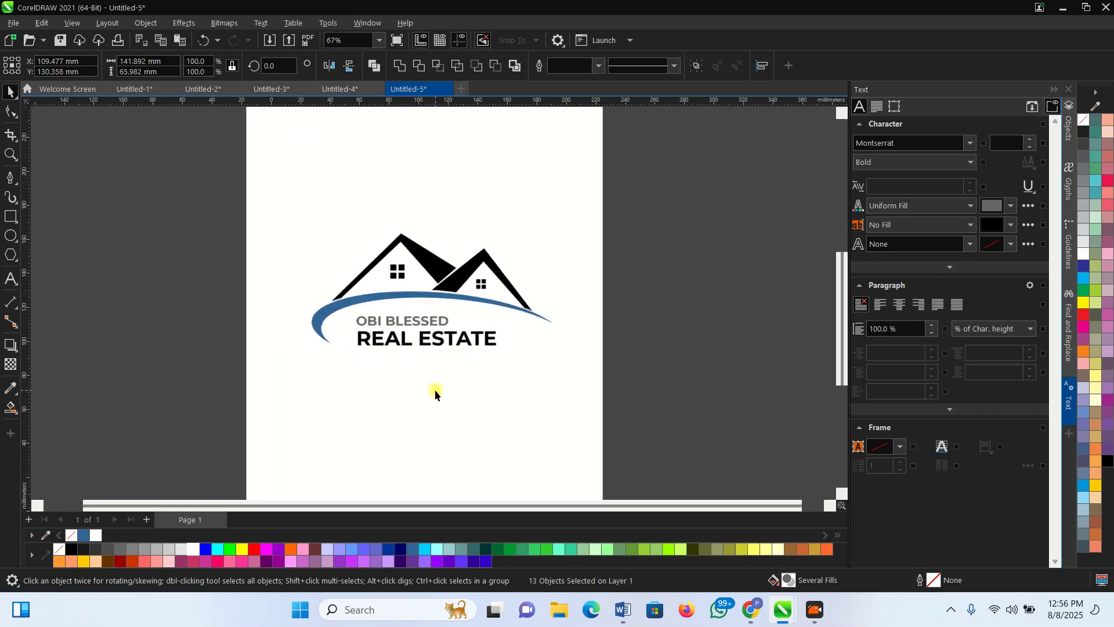
# Fade the large logo copy with a transparency of 76
pyautogui.click(10, 366)
pyautogui.moveTo(404, 360); pyautogui.dragTo(429, 364)
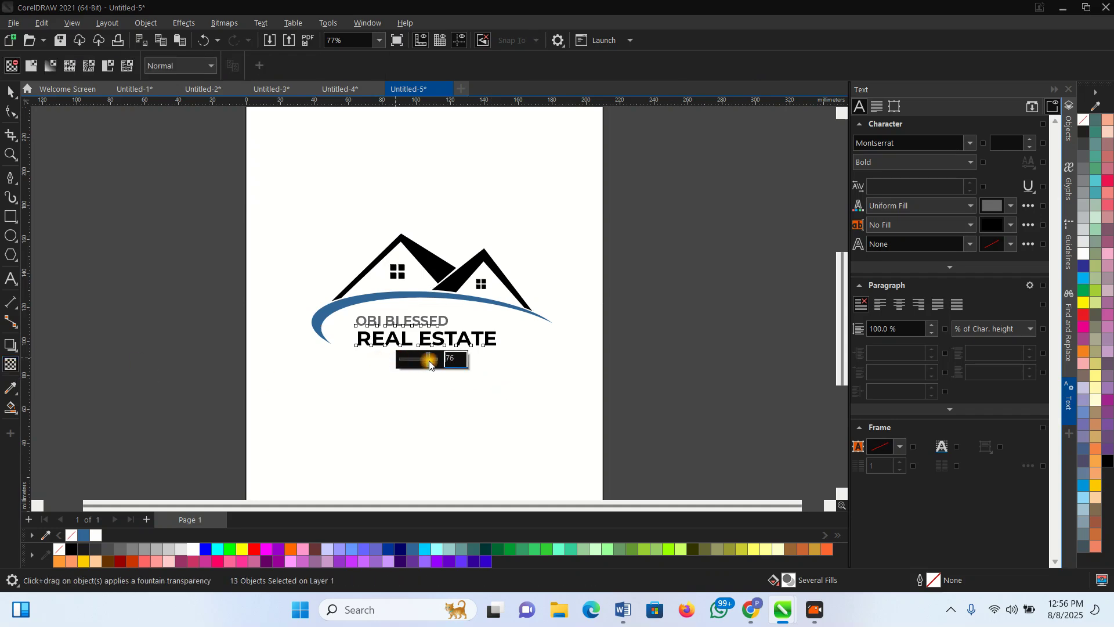
pyautogui.press('space')
pyautogui.click(299, 312)
# Set the outline width of every part of the faded logo to None
pyautogui.moveTo(154, 164); pyautogui.dragTo(559, 348)
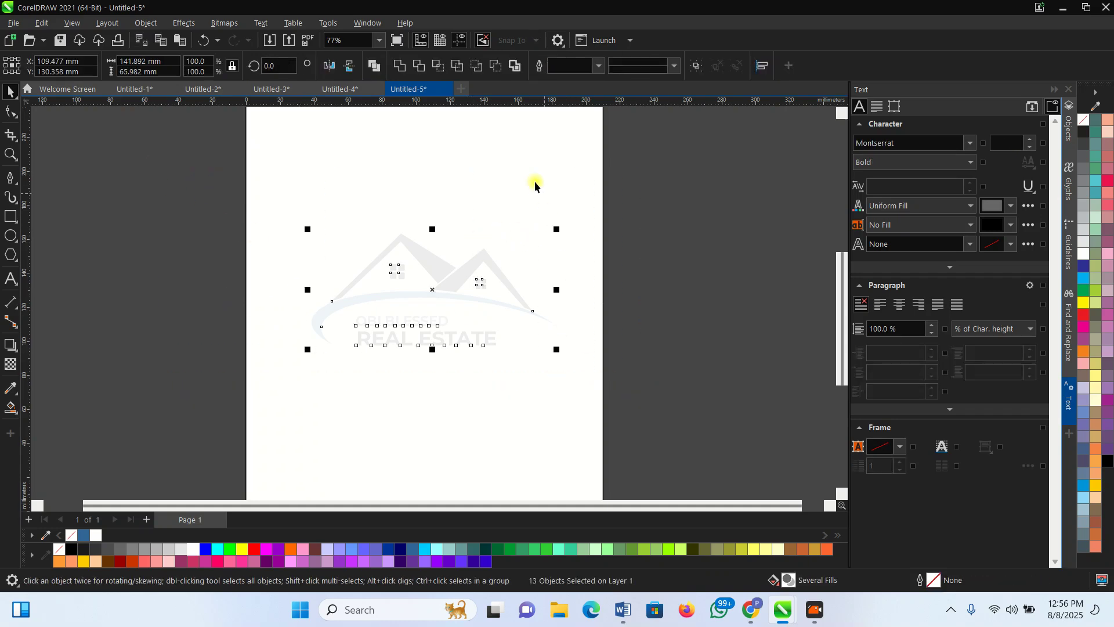
pyautogui.click(599, 66)
pyautogui.click(578, 82)
pyautogui.click(694, 353)
pyautogui.scroll(-2, 493, 433)
pyautogui.scroll(4, 480, 214)
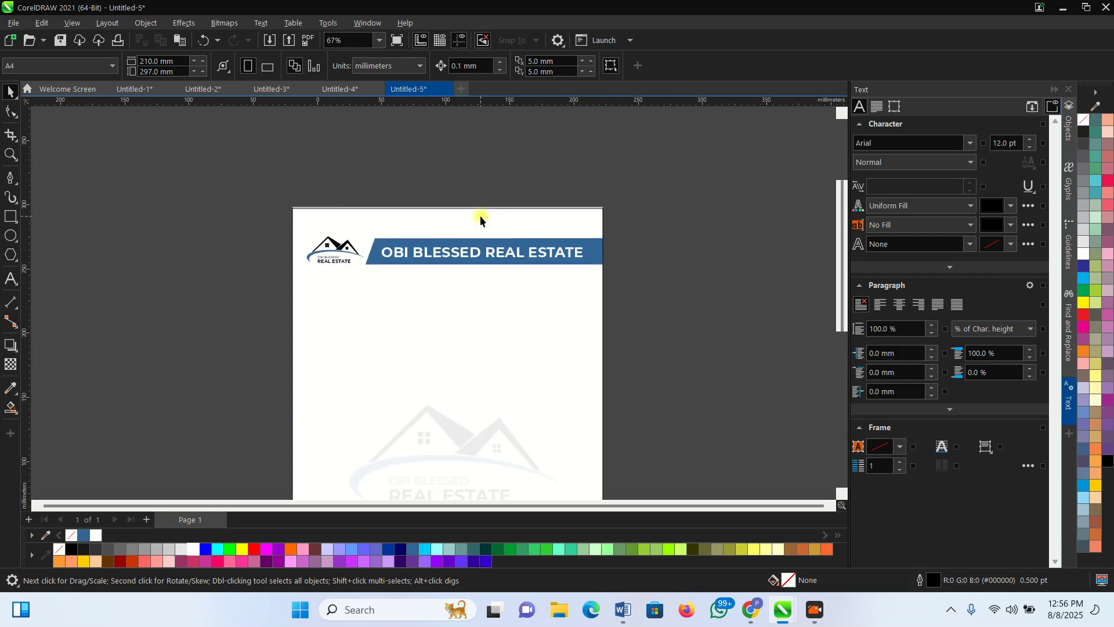
# Draw a horizontal divider line across the page just below the blue banner
pyautogui.click(467, 262)
pyautogui.click(705, 307)
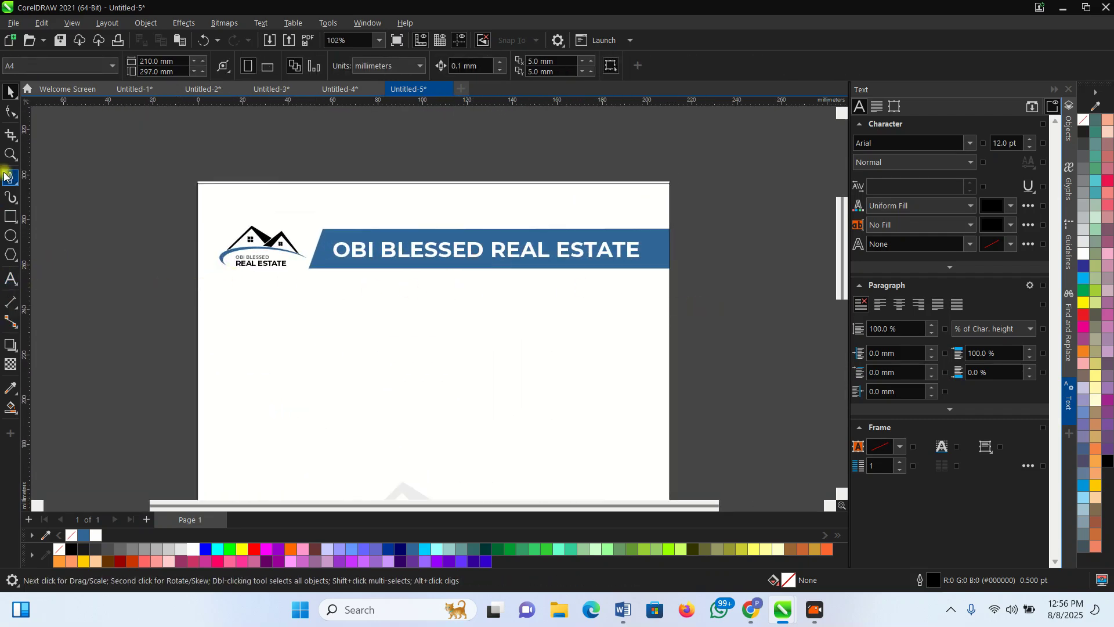
pyautogui.click(203, 300)
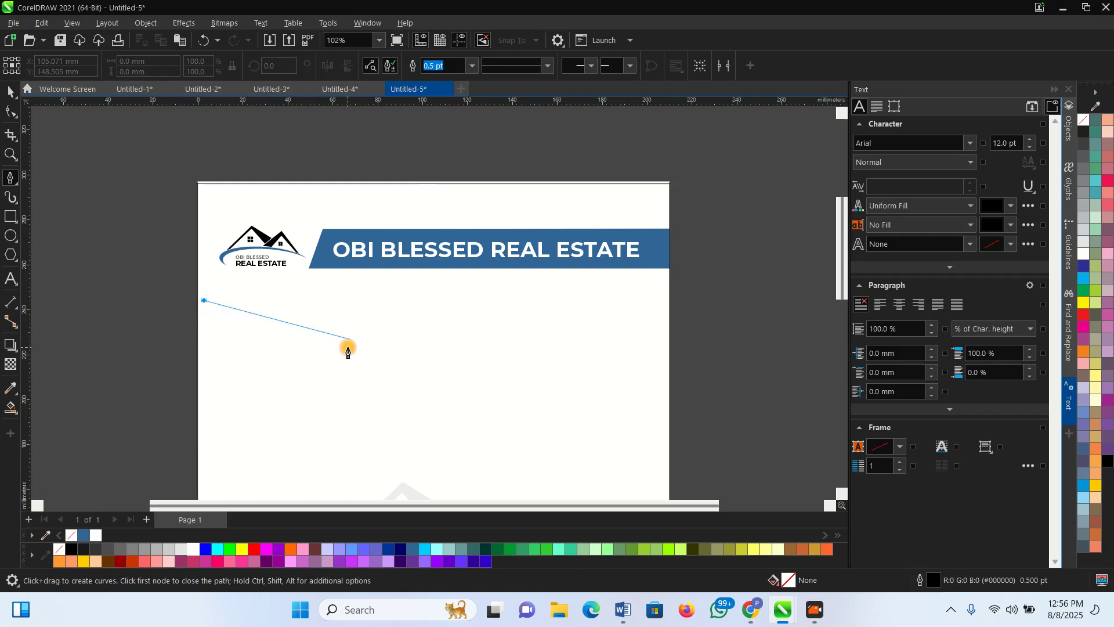
pyautogui.doubleClick(660, 327)
pyautogui.press('space')
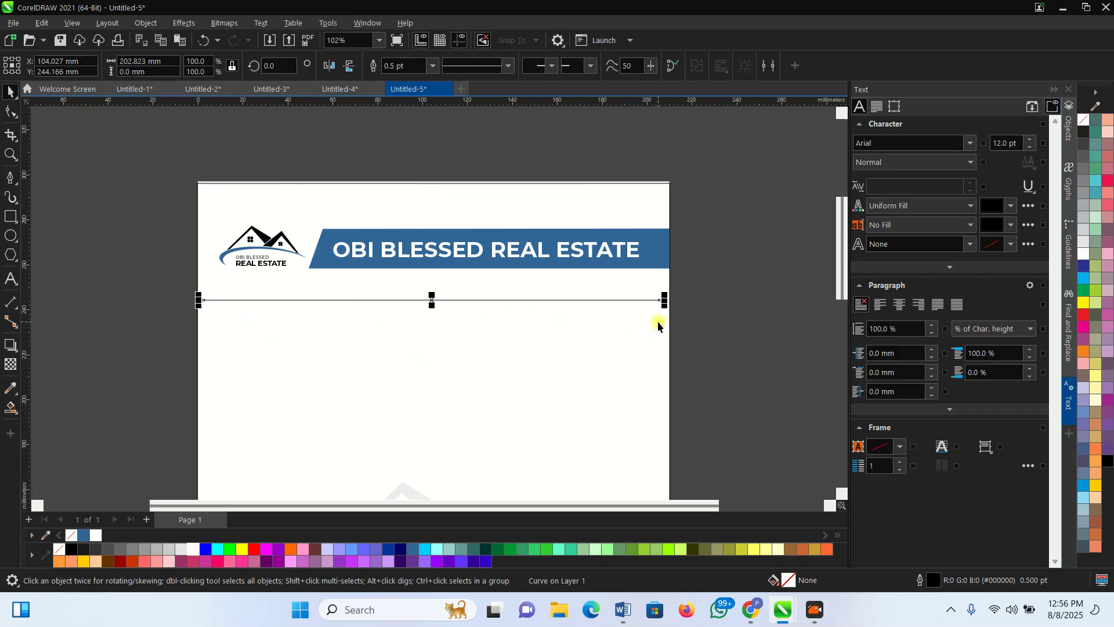
pyautogui.scroll(1, 443, 304)
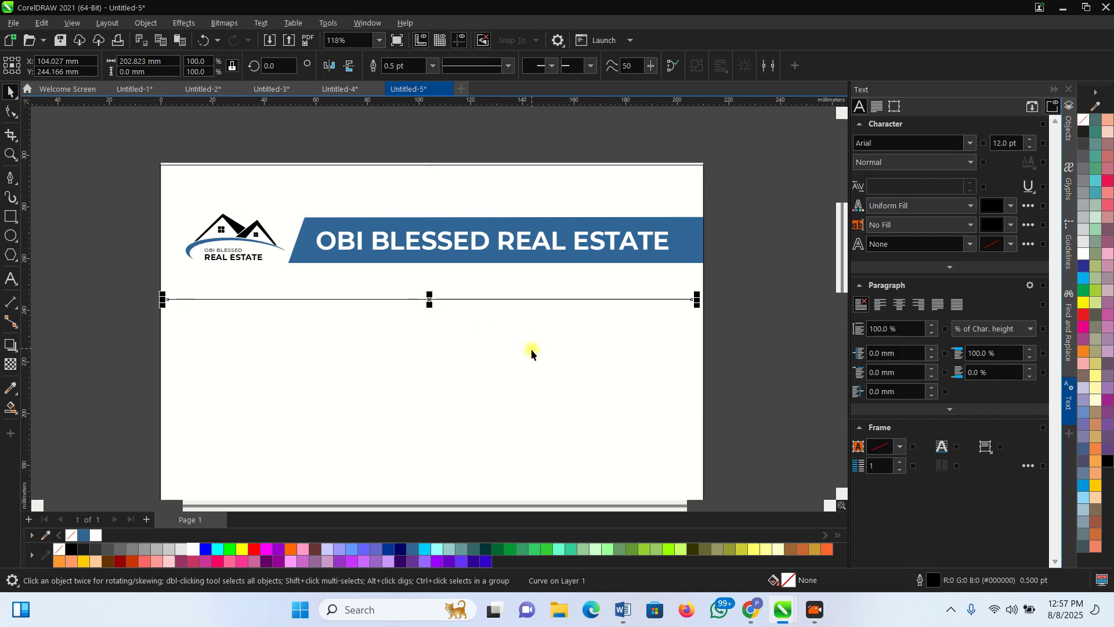
# Set the page rectangle's outline width to None to remove its black border
pyautogui.click(682, 306)
pyautogui.moveTo(760, 364); pyautogui.dragTo(104, 286)
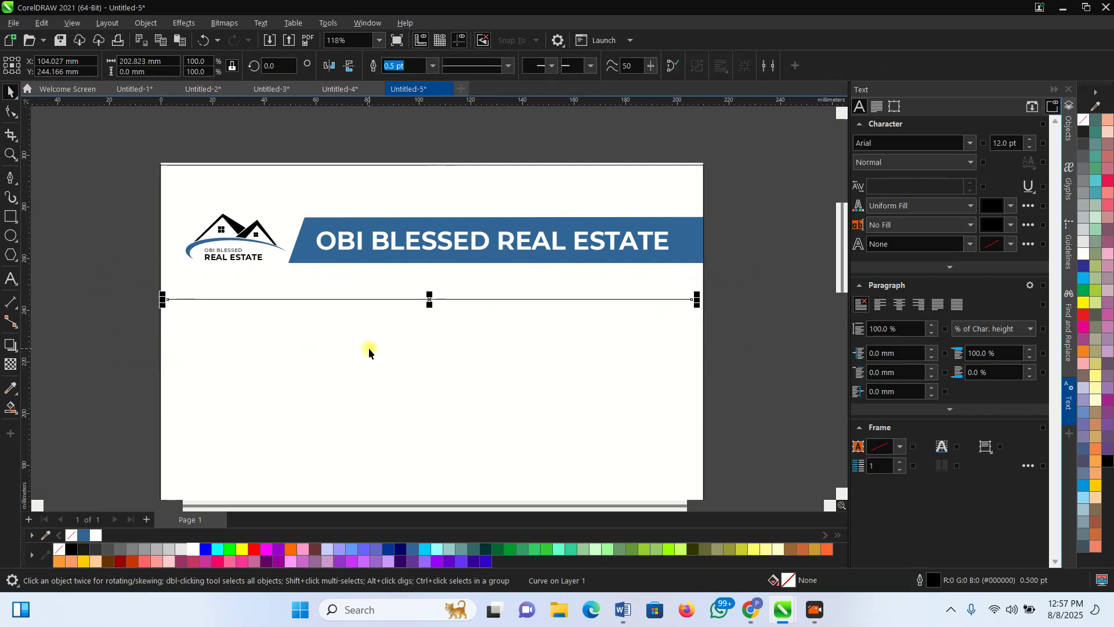
pyautogui.click(187, 179)
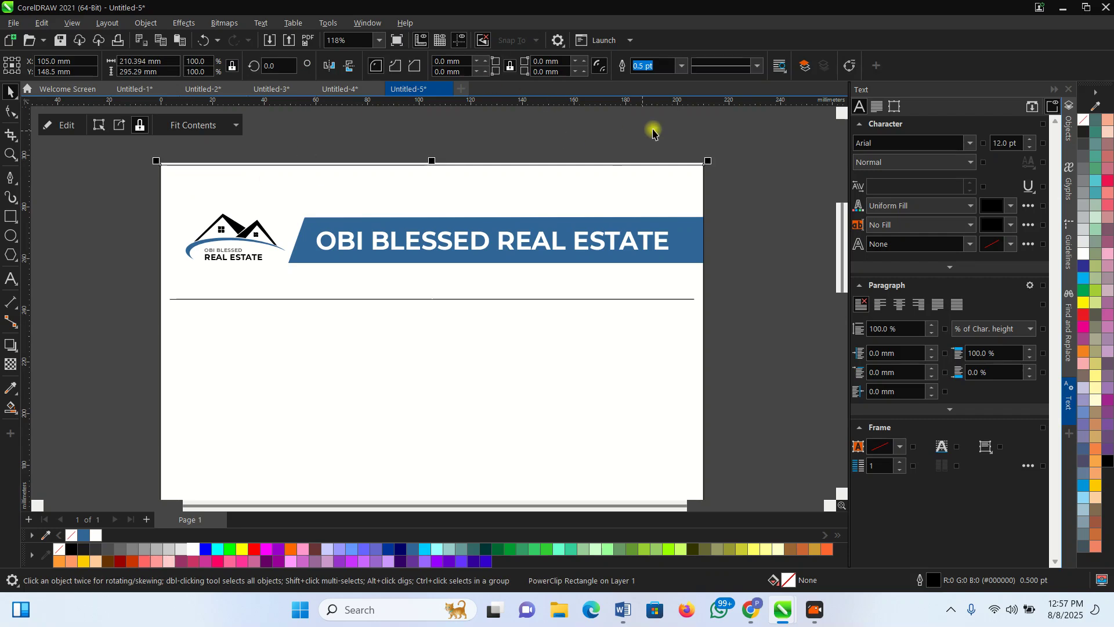
pyautogui.click(682, 65)
pyautogui.click(641, 80)
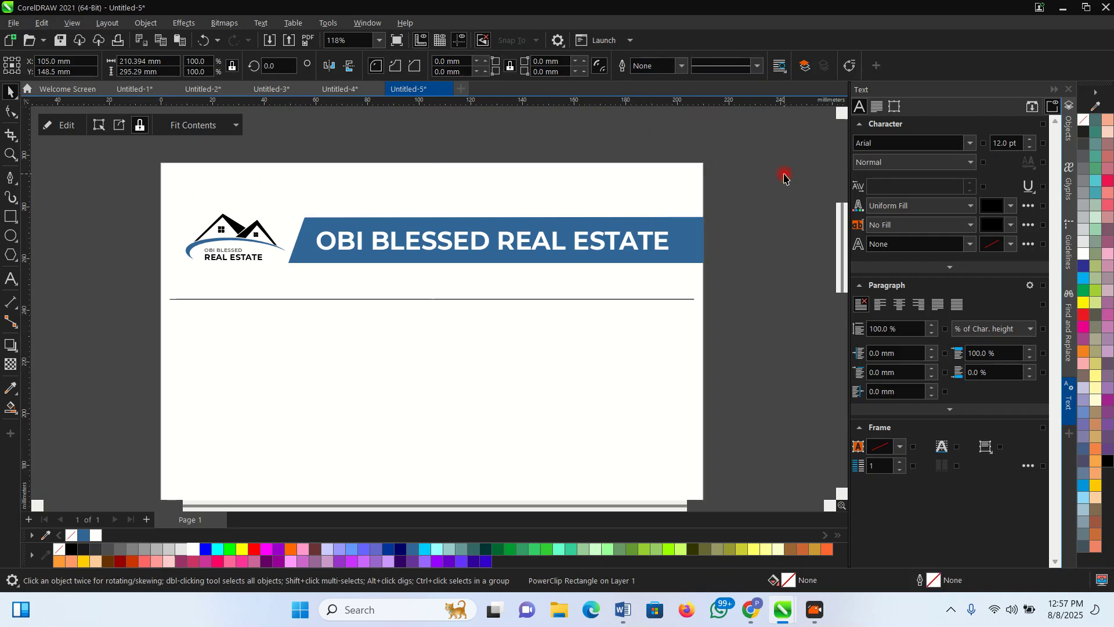
pyautogui.click(786, 174)
# Drop a copy of the OBI BLESSED REAL ESTATE title below the banner and shrink it to about 7.5 pt
pyautogui.scroll(1, 434, 269)
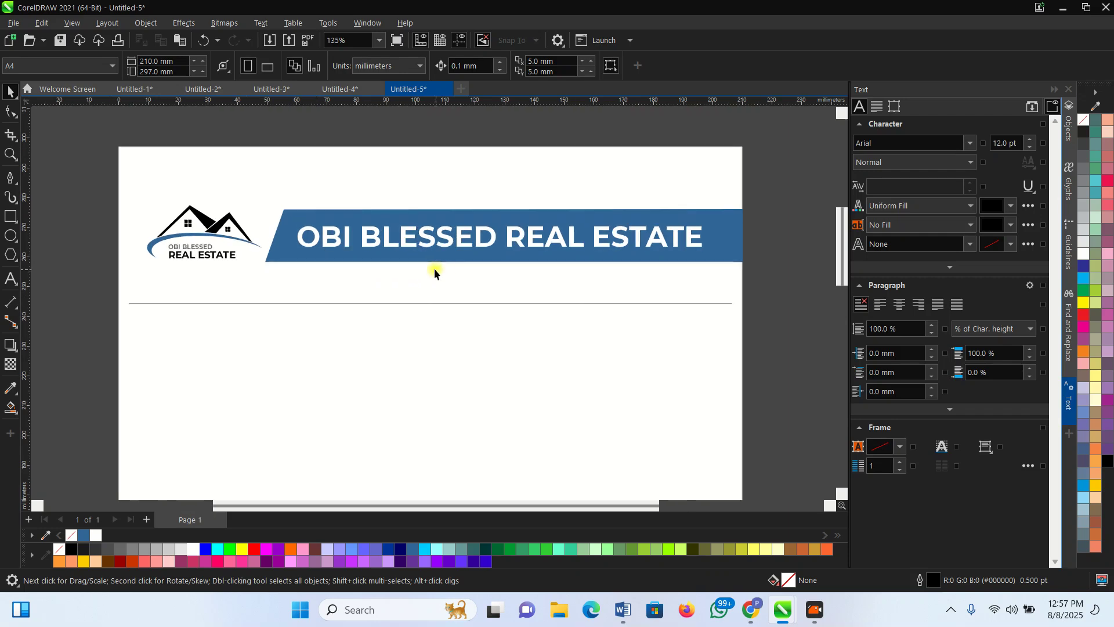
pyautogui.click(427, 238)
pyautogui.scroll(2, 427, 234)
pyautogui.moveTo(428, 231); pyautogui.dragTo(431, 291)
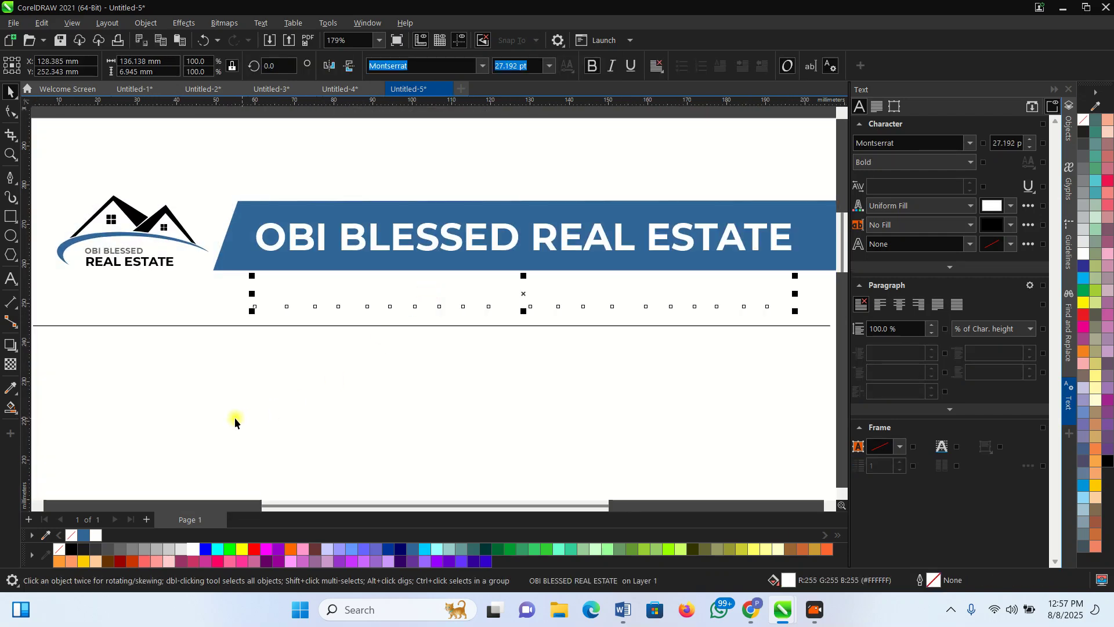
pyautogui.scroll(-2, 130, 407)
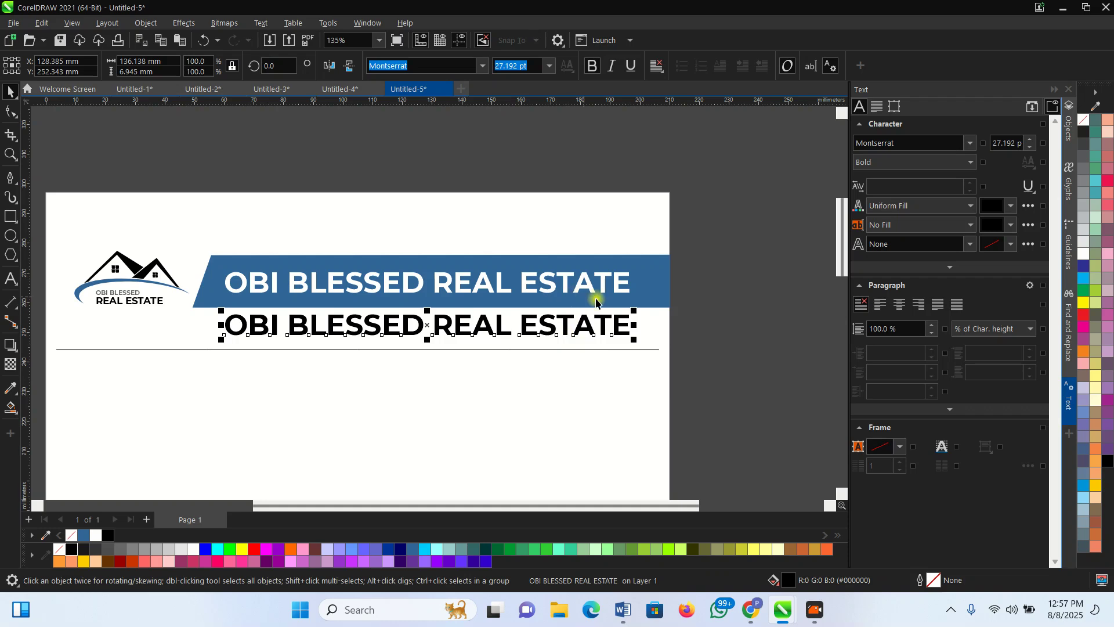
pyautogui.moveTo(636, 306); pyautogui.dragTo(351, 305)
# Move the small title copy up just under the banner and select it
pyautogui.scroll(5, 231, 323)
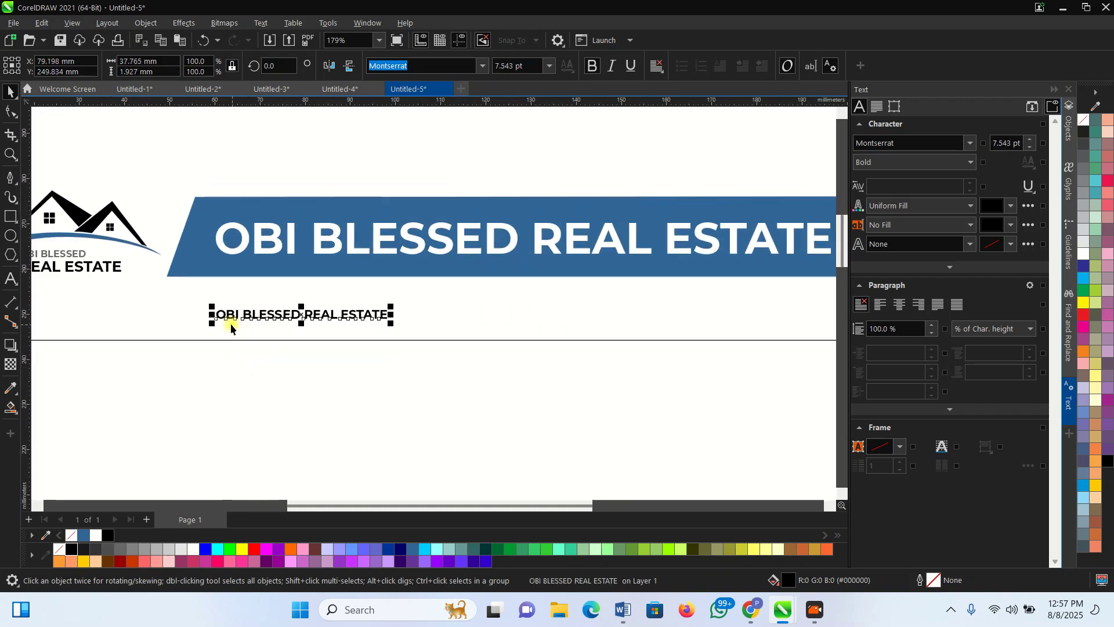
pyautogui.moveTo(244, 306); pyautogui.dragTo(246, 278)
pyautogui.doubleClick(246, 282)
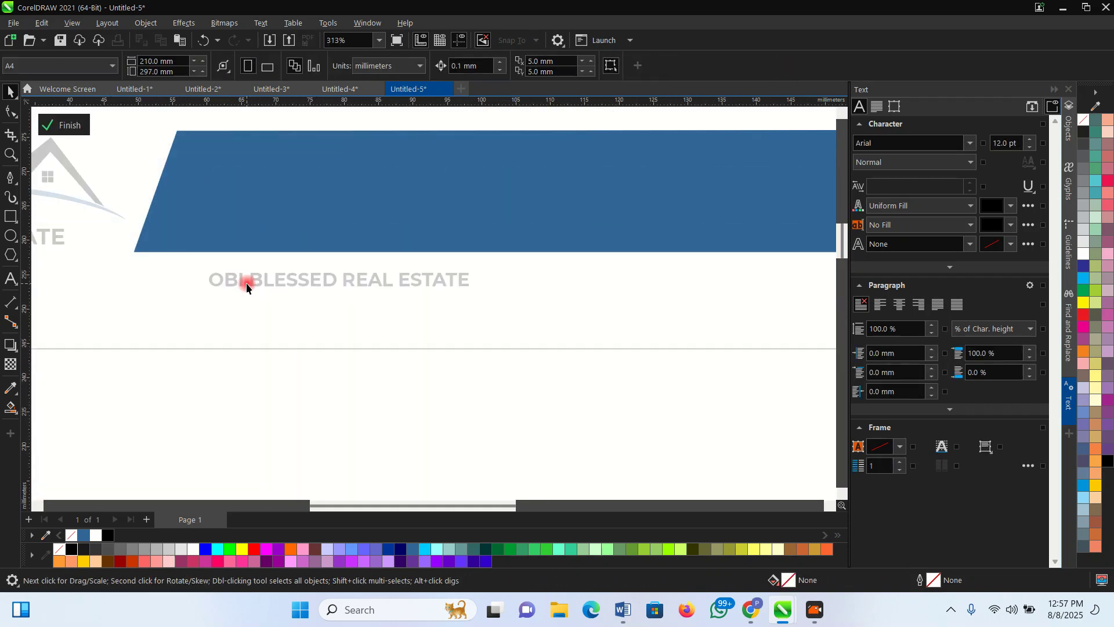
pyautogui.click(71, 124)
pyautogui.click(267, 284)
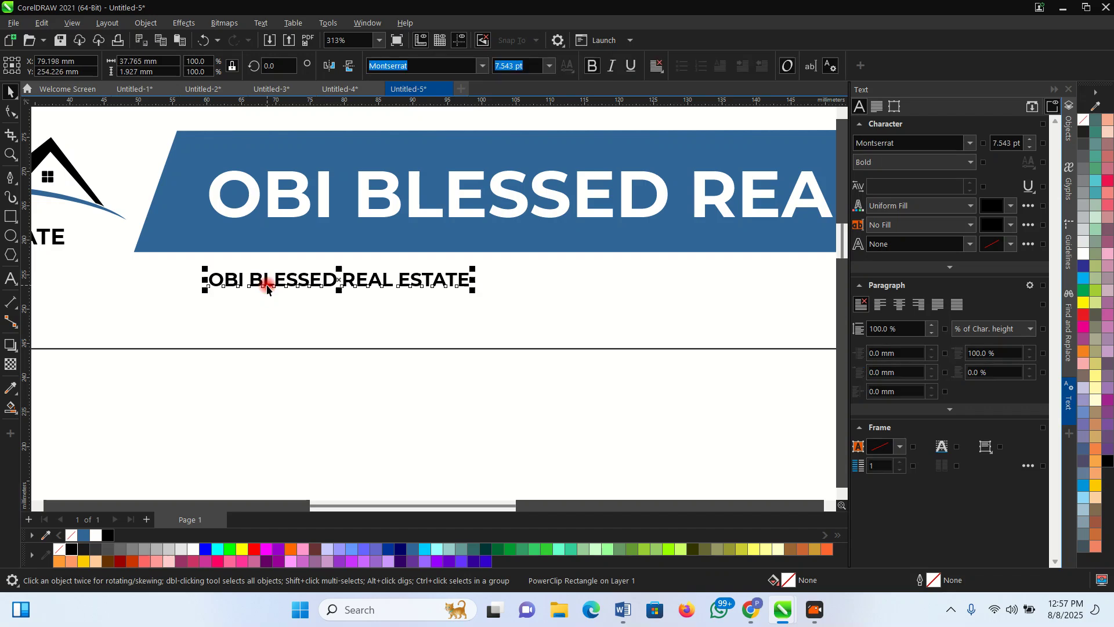
# Retype the small title copy as 'TEL:' followed by the business phone number
pyautogui.doubleClick(266, 284)
pyautogui.hotkey('ctrl', 'a')
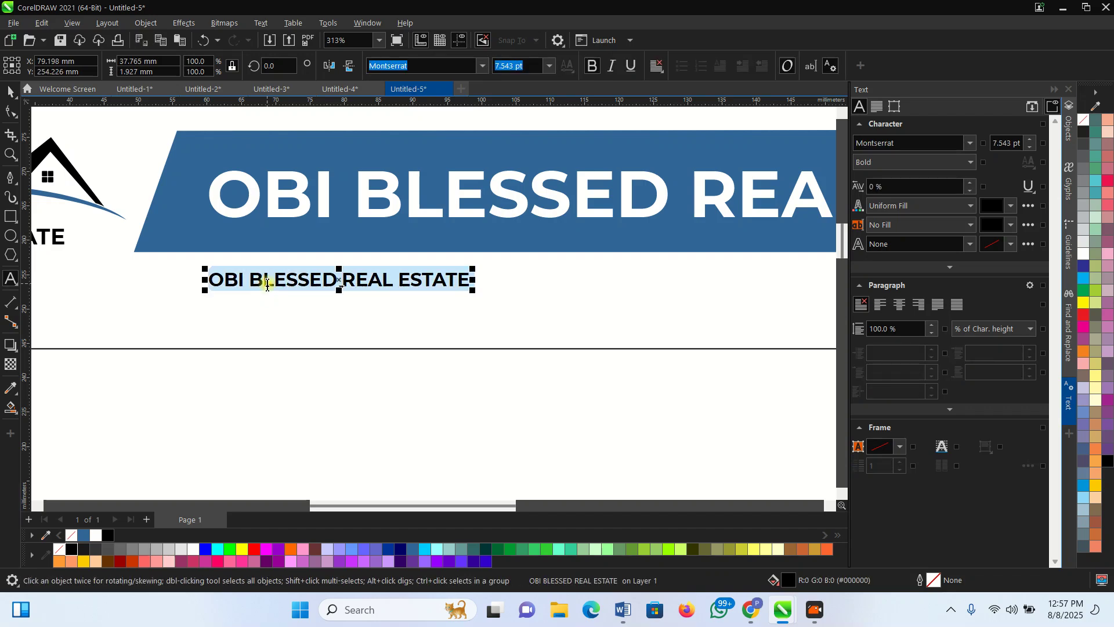
pyautogui.write('TE')
pyautogui.press('Escape')
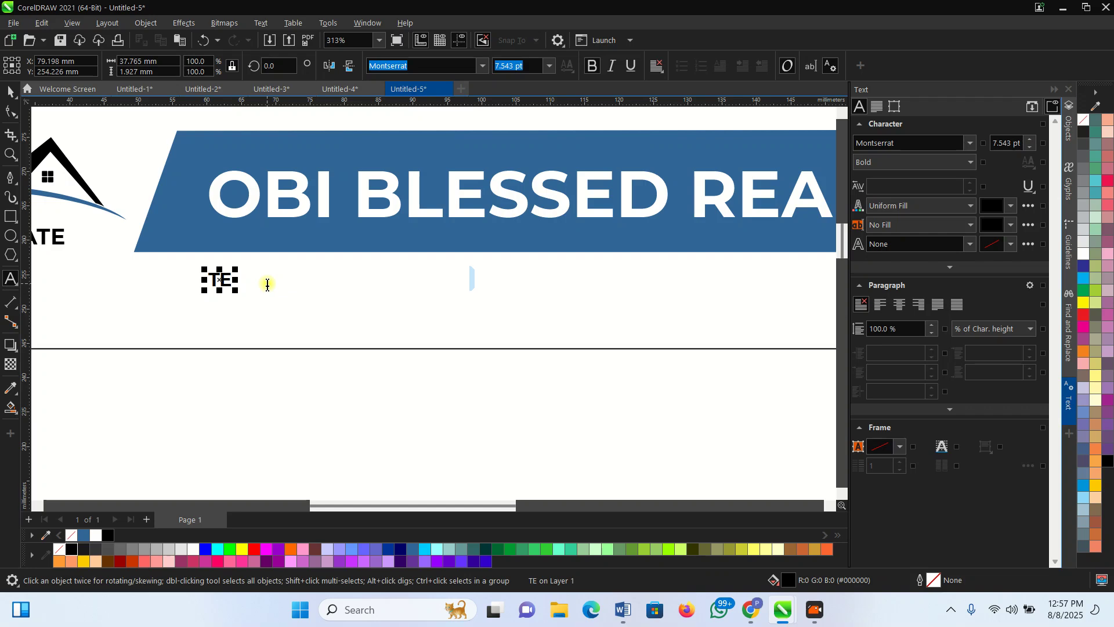
pyautogui.click(268, 285)
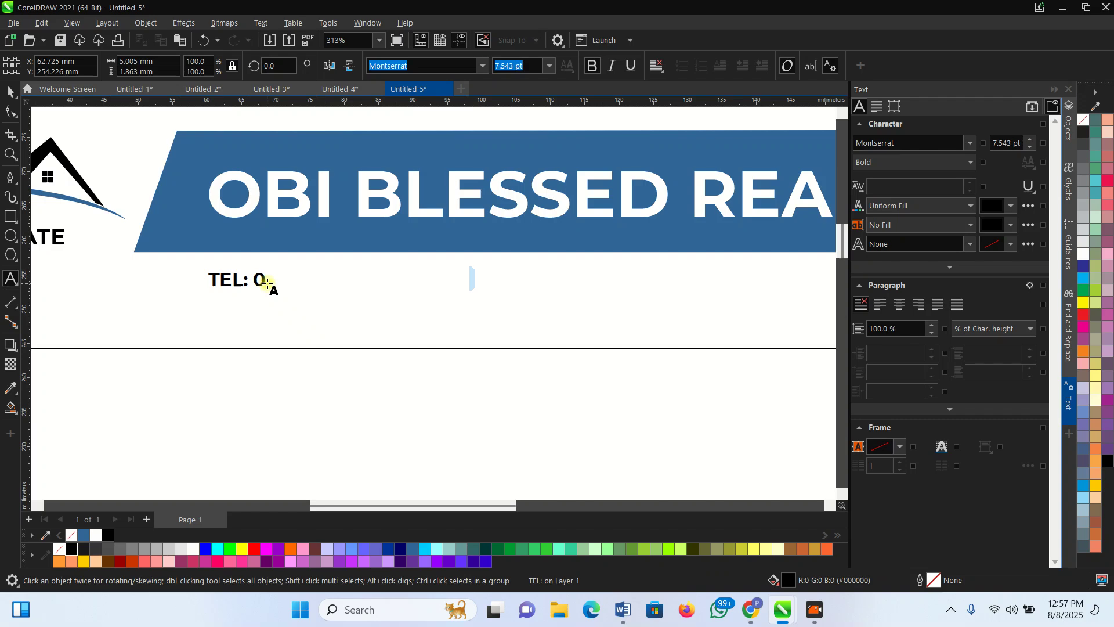
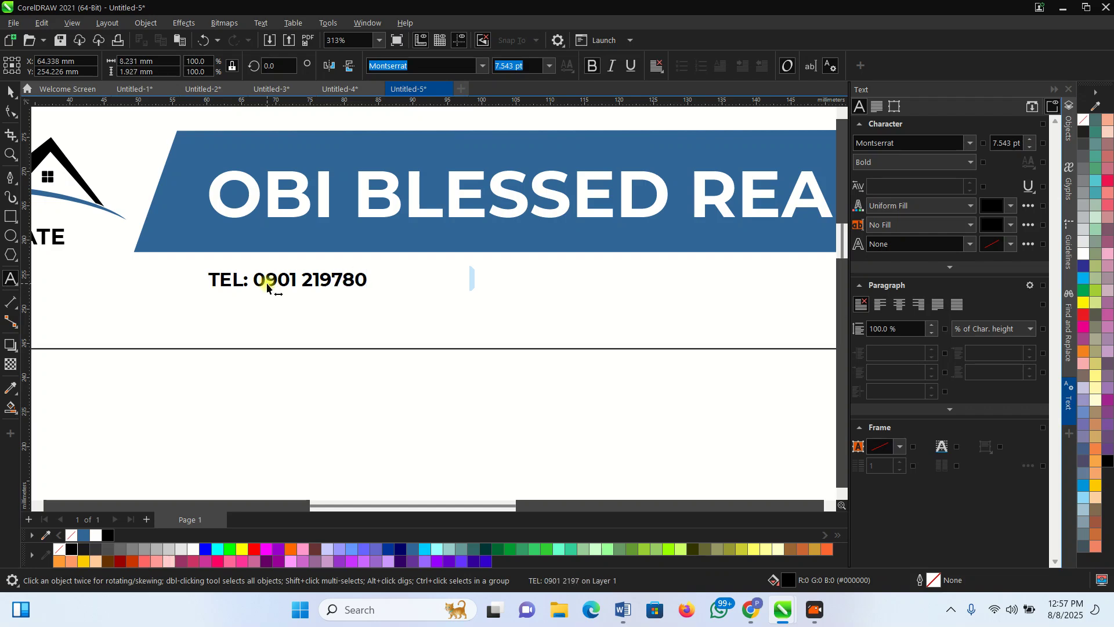
pyautogui.click(338, 279)
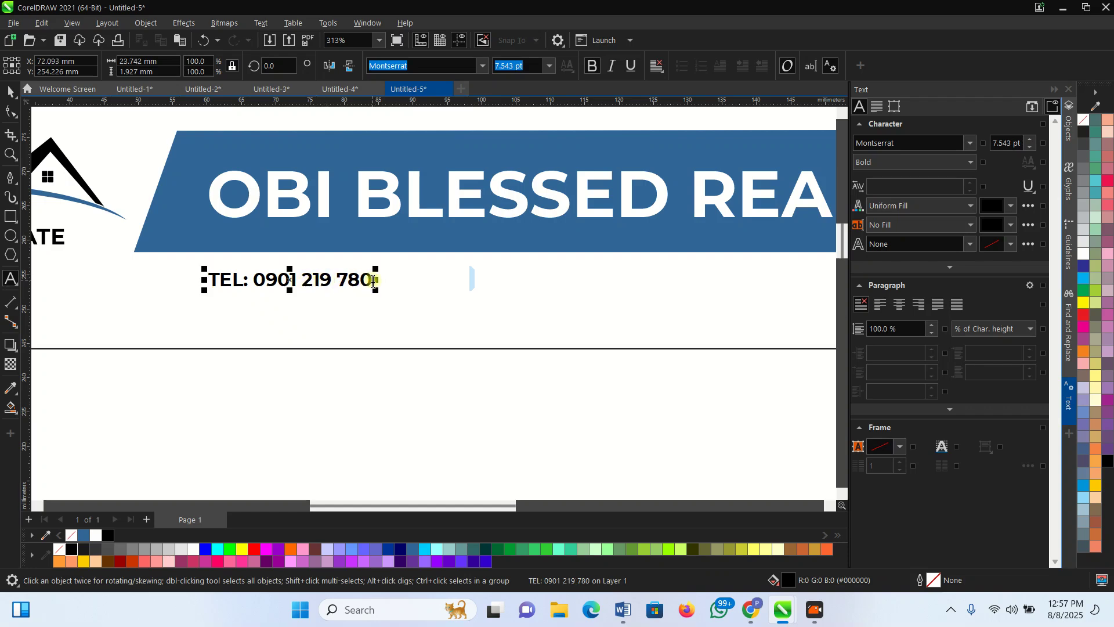
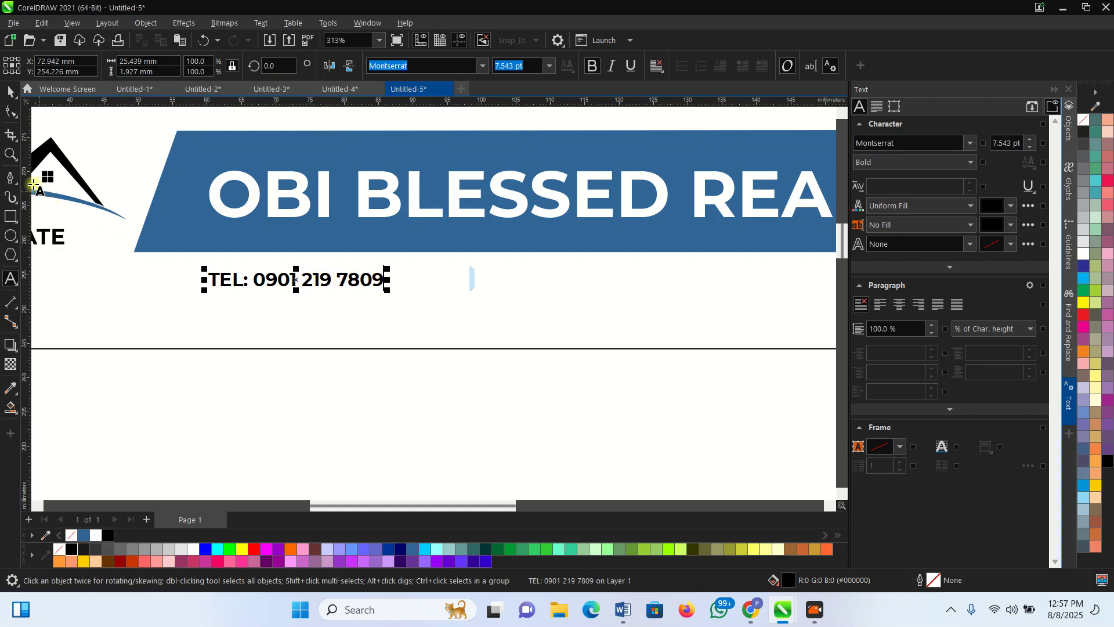
# Enlarge the TEL line slightly to about 9 pt
pyautogui.click(8, 93)
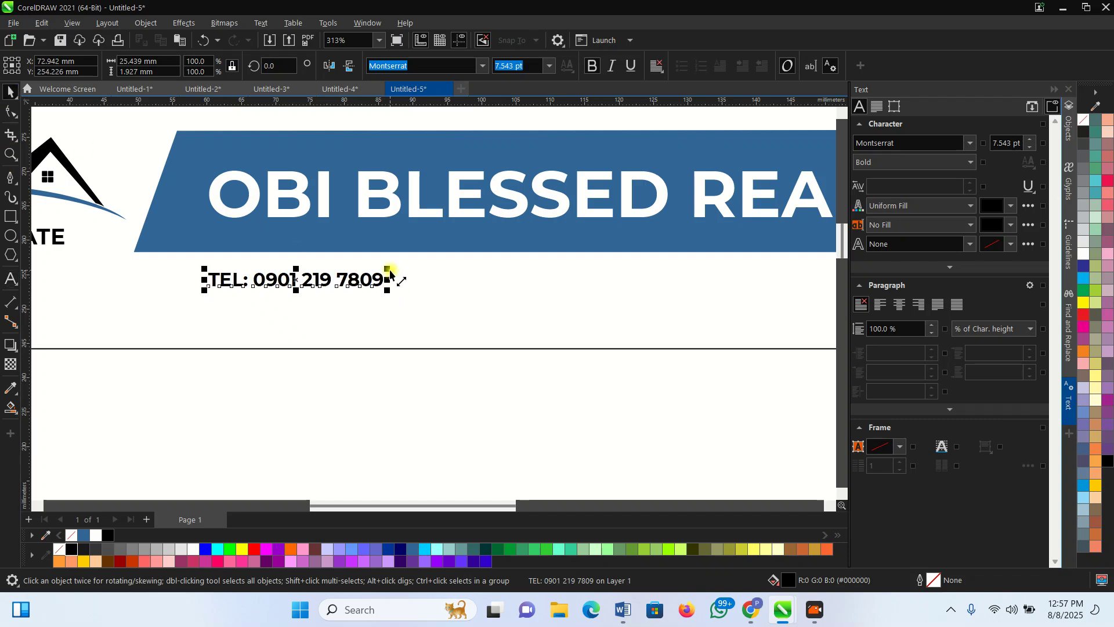
pyautogui.moveTo(387, 270); pyautogui.dragTo(420, 268)
pyautogui.scroll(-1, 361, 291)
# Place a duplicate of the TEL line to its right under the banner
pyautogui.scroll(1, 315, 299)
pyautogui.moveTo(316, 299); pyautogui.dragTo(535, 298)
pyautogui.rightClick(534, 299)
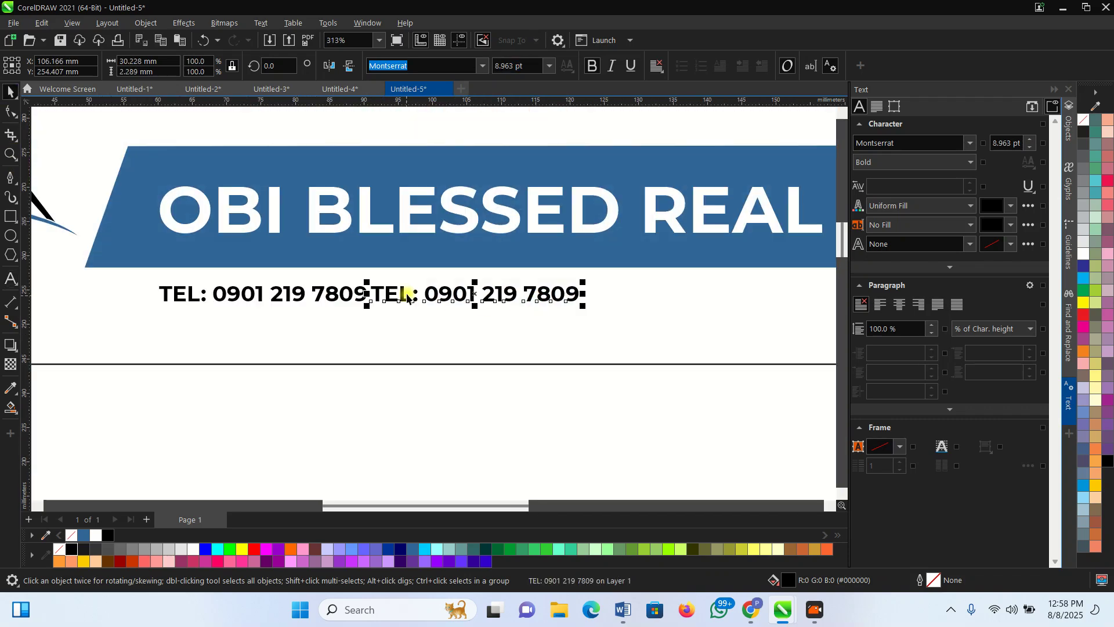
pyautogui.moveTo(403, 292); pyautogui.dragTo(449, 290)
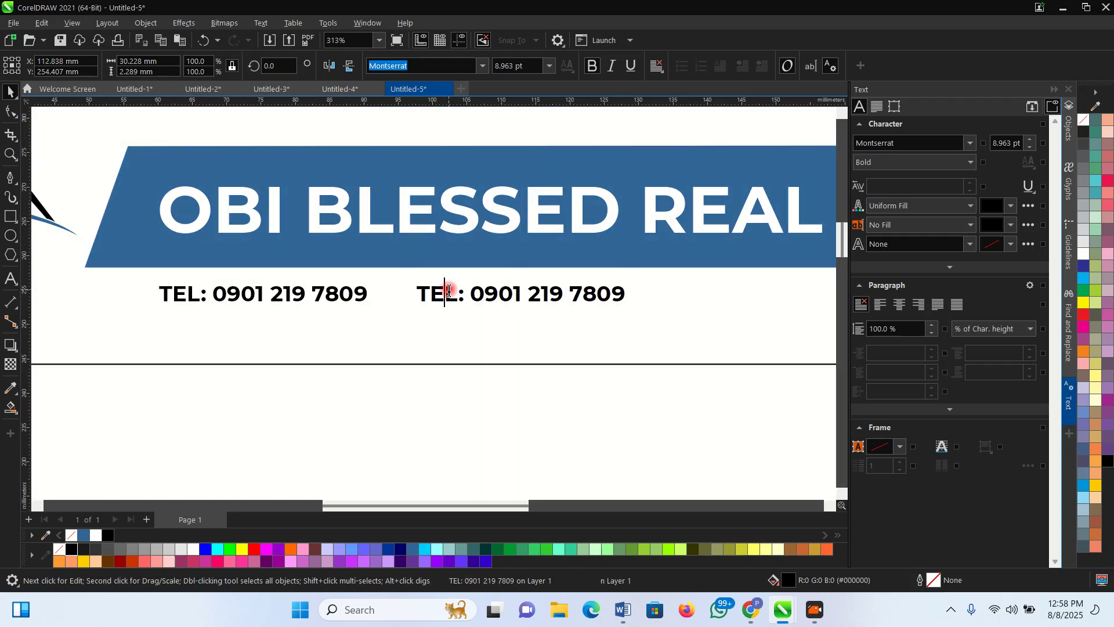
# Retype the duplicate as 'EMAIL:' plus the business e-mail address and remove its hyperlink formatting
pyautogui.click(448, 291)
pyautogui.hotkey('ctrl', 'a')
pyautogui.write('EMA')
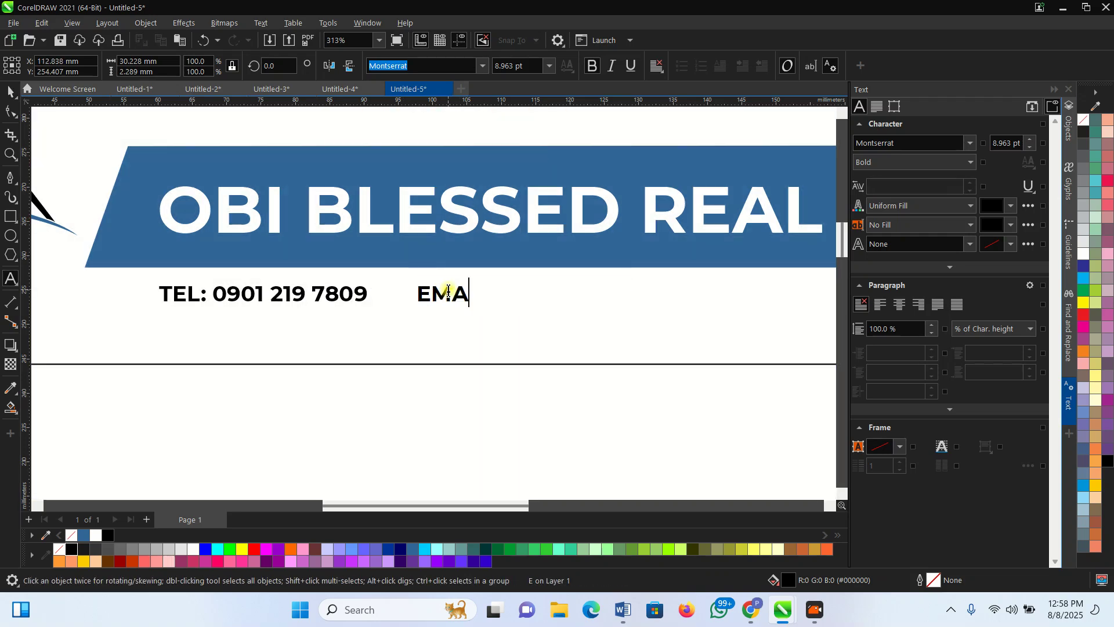
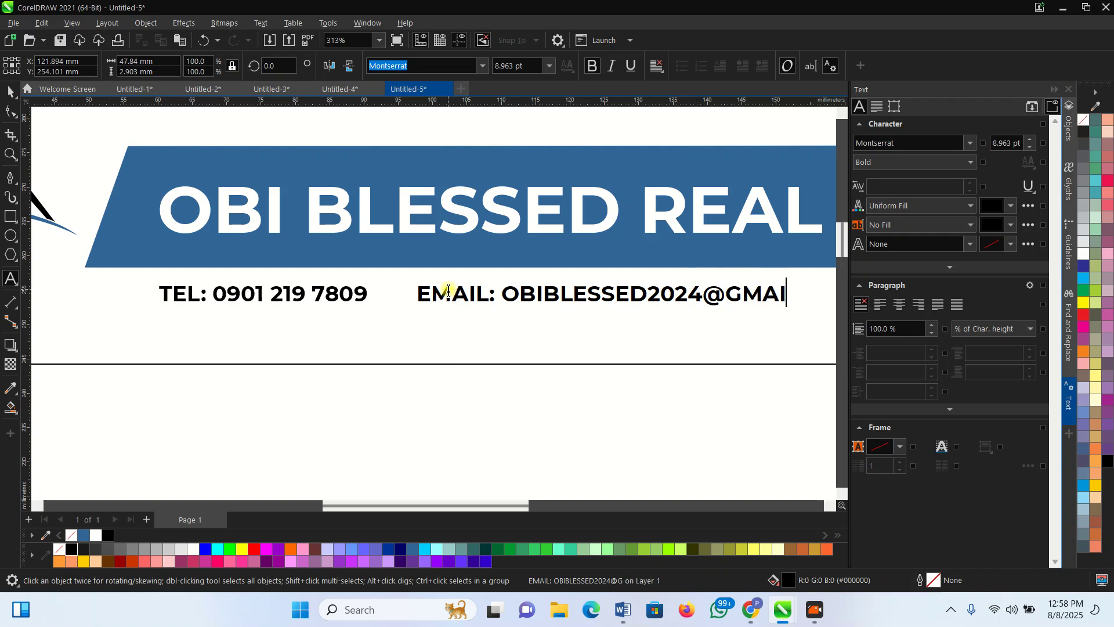
pyautogui.press('Escape')
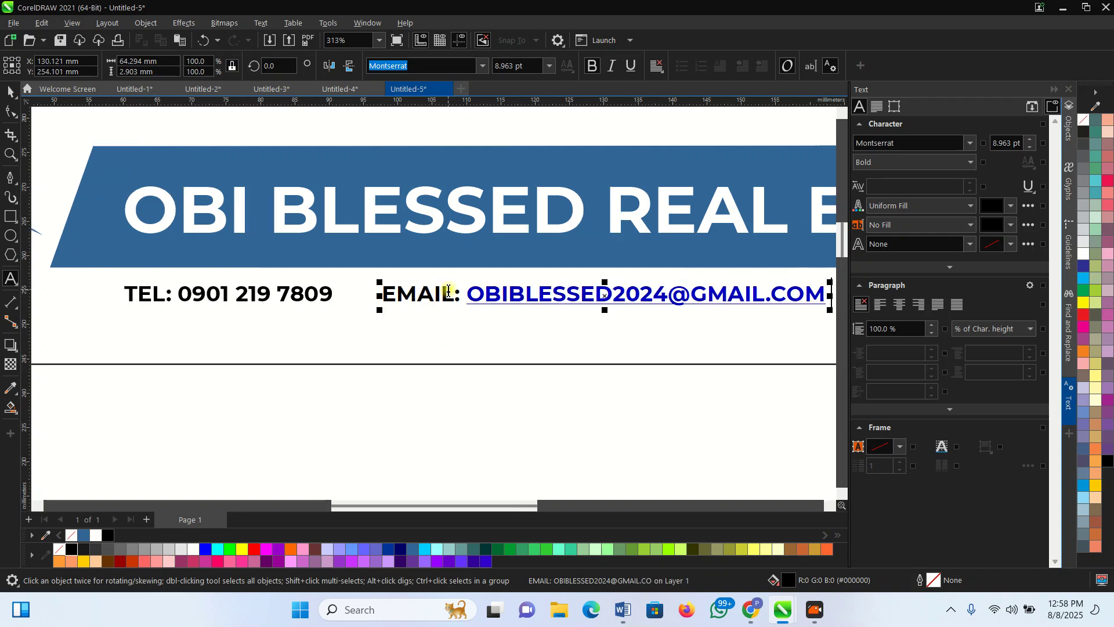
pyautogui.hotkey('ctrl', 'z')
# Colour the TEL and EMAIL: labels with the banner blue from the palette
pyautogui.scroll(-2, 326, 308)
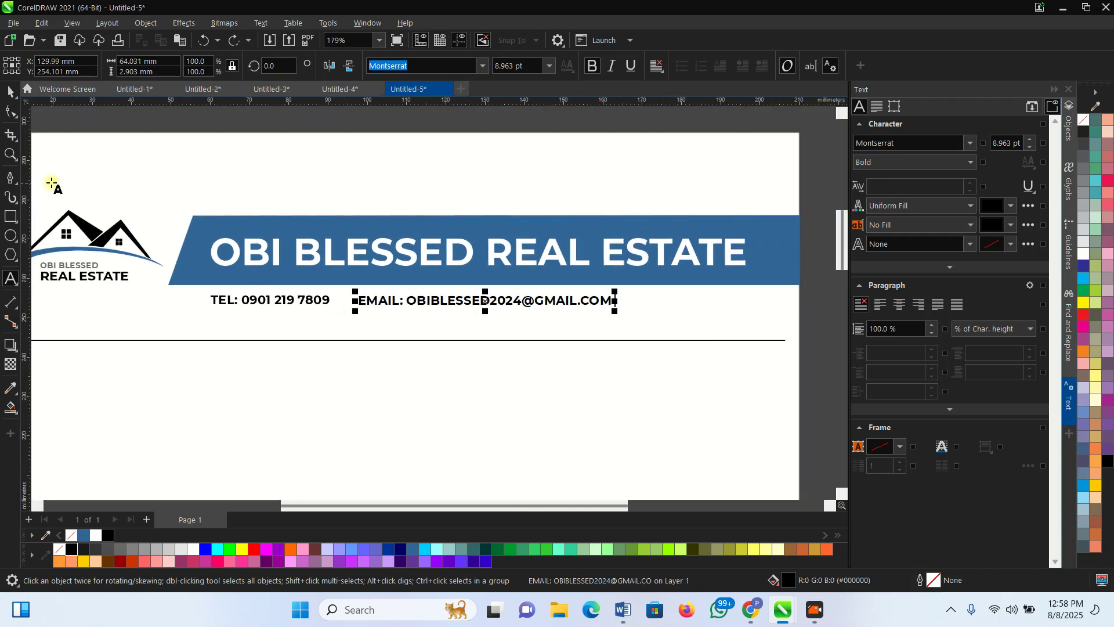
pyautogui.scroll(1, 424, 298)
pyautogui.click(310, 299)
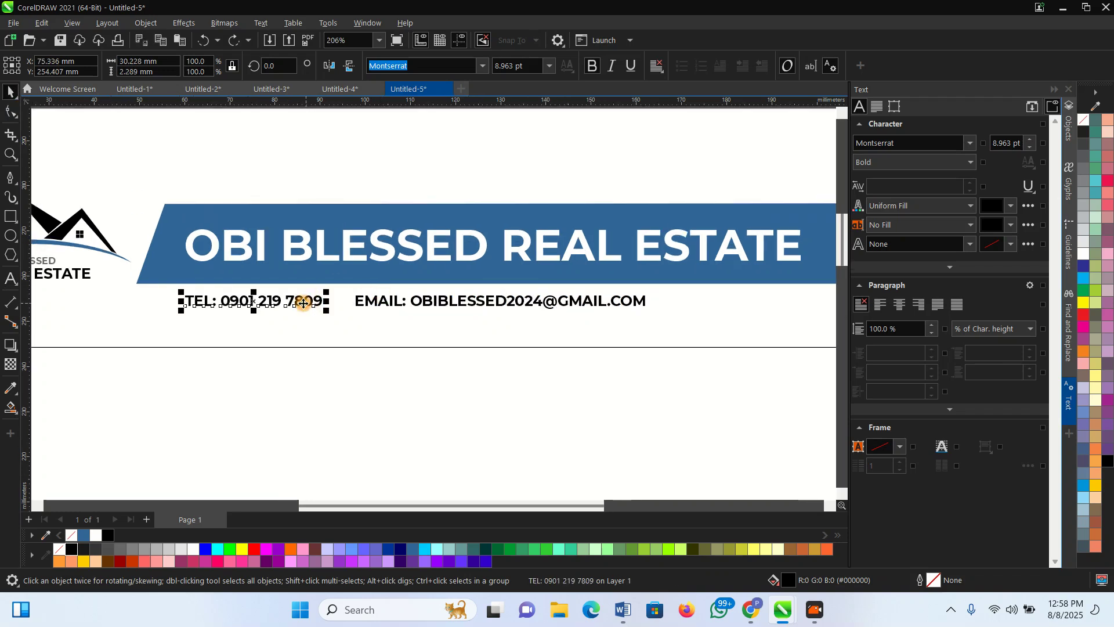
pyautogui.scroll(3, 203, 302)
pyautogui.doubleClick(213, 290)
pyautogui.moveTo(216, 290); pyautogui.dragTo(170, 292)
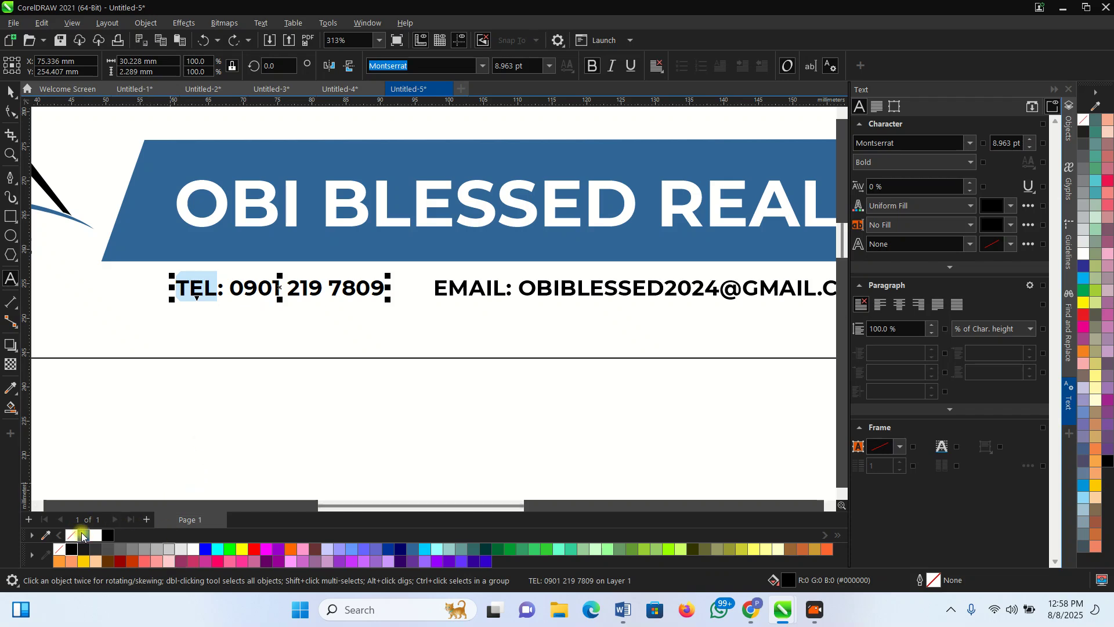
pyautogui.click(83, 535)
pyautogui.moveTo(510, 293); pyautogui.dragTo(427, 293)
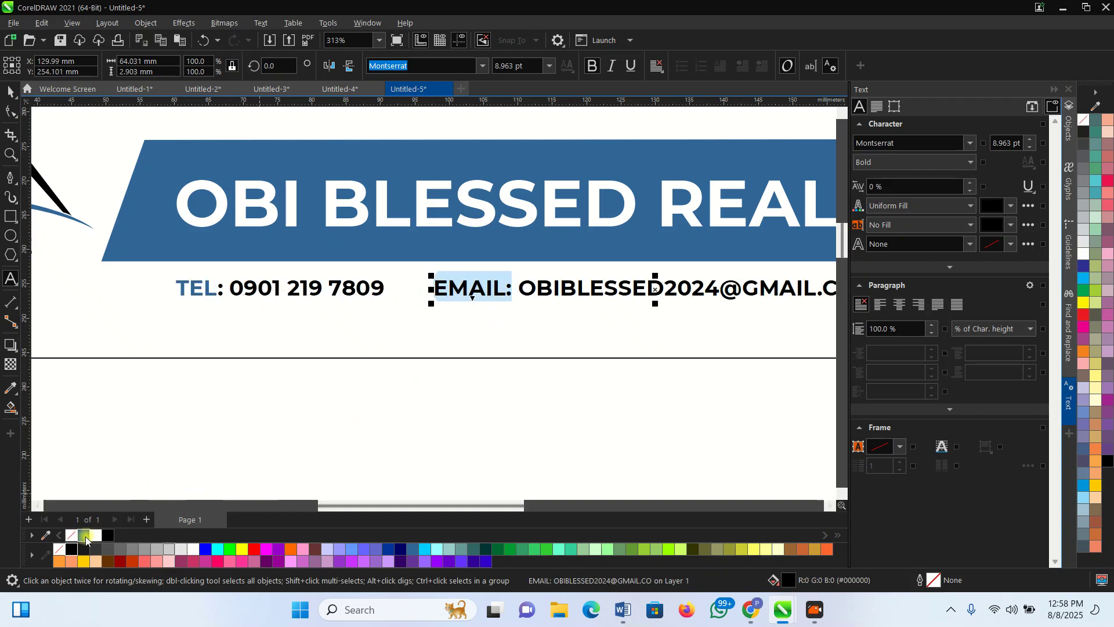
pyautogui.click(83, 535)
pyautogui.scroll(-2, 187, 495)
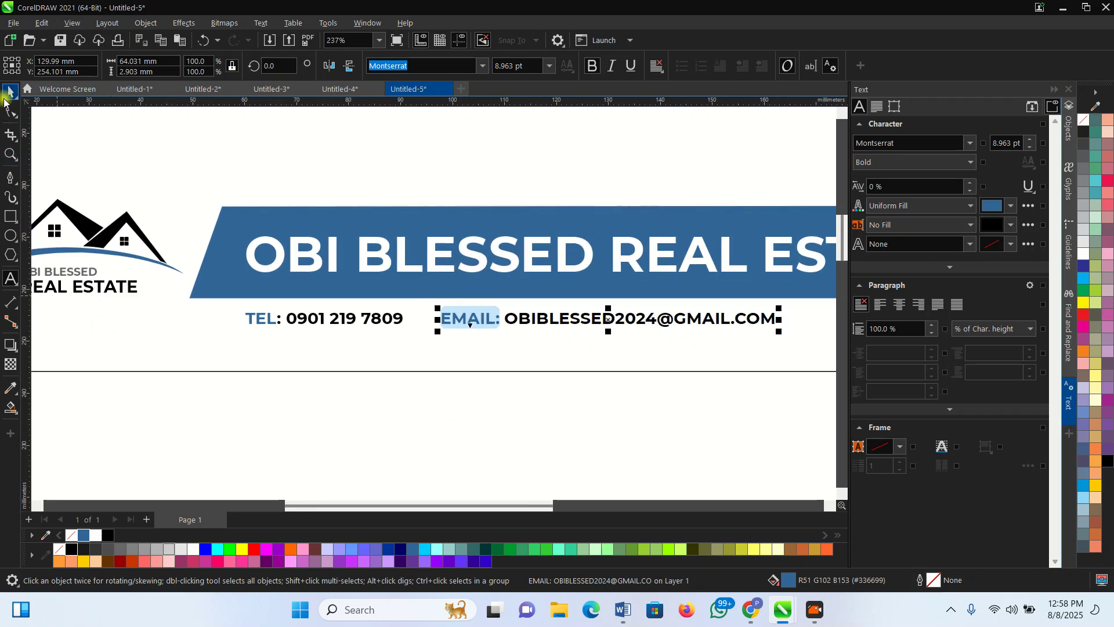
pyautogui.click(9, 94)
# Scale both contact lines up to about 10.5 pt and align them under the banner
pyautogui.scroll(-2, 292, 225)
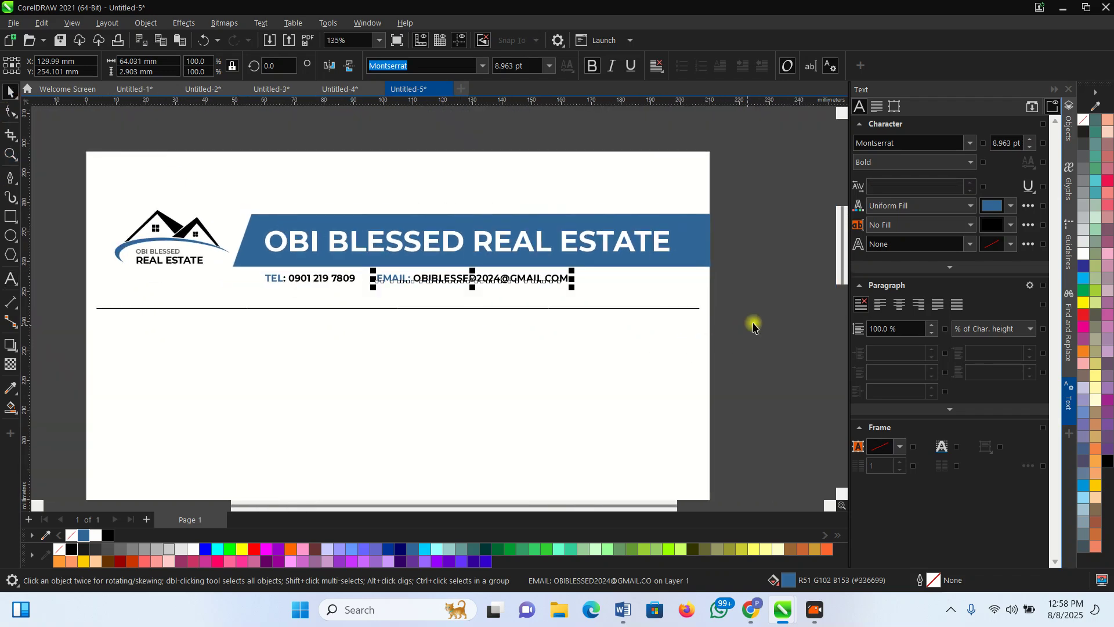
pyautogui.click(350, 301)
pyautogui.moveTo(257, 259); pyautogui.dragTo(629, 301)
pyautogui.scroll(1, 329, 280)
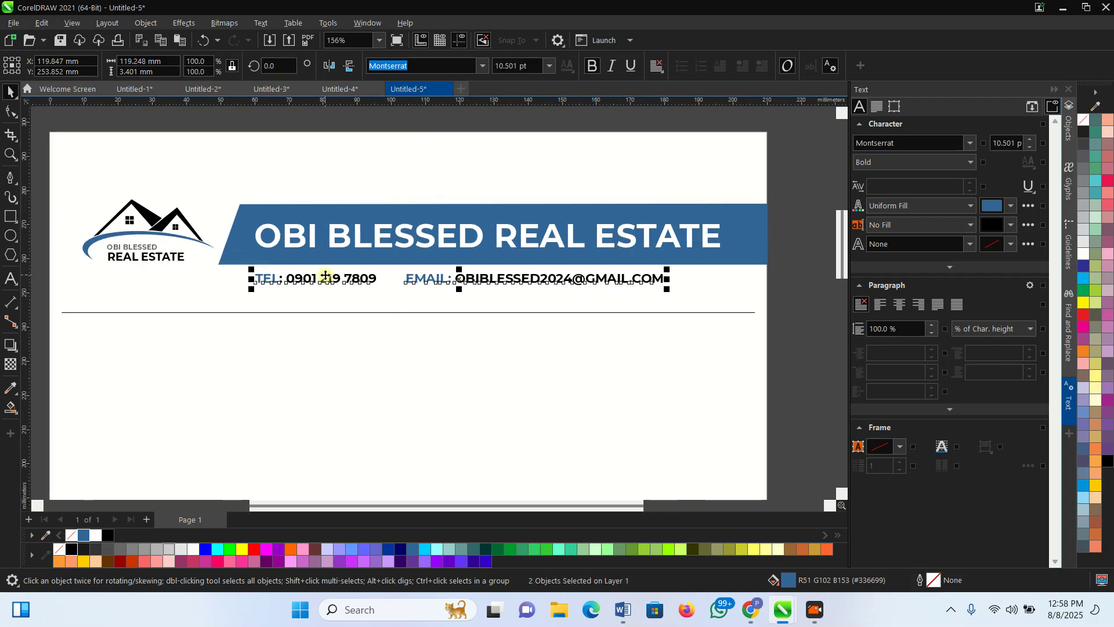
pyautogui.moveTo(328, 275); pyautogui.dragTo(332, 275)
pyautogui.scroll(-2, 488, 325)
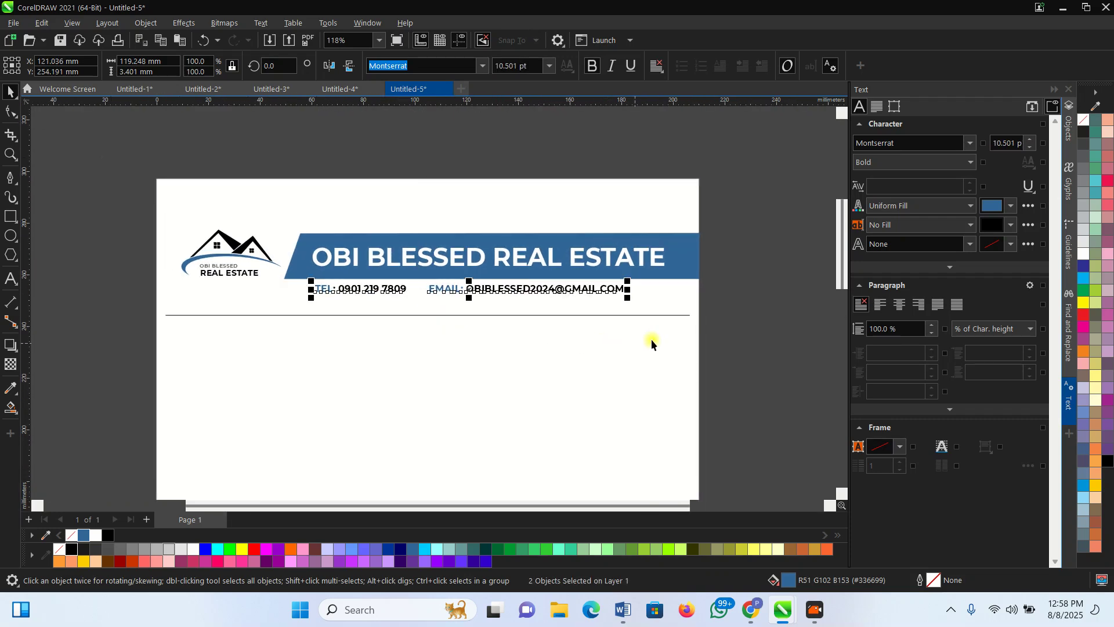
pyautogui.press('z')
pyautogui.rightClick(274, 211)
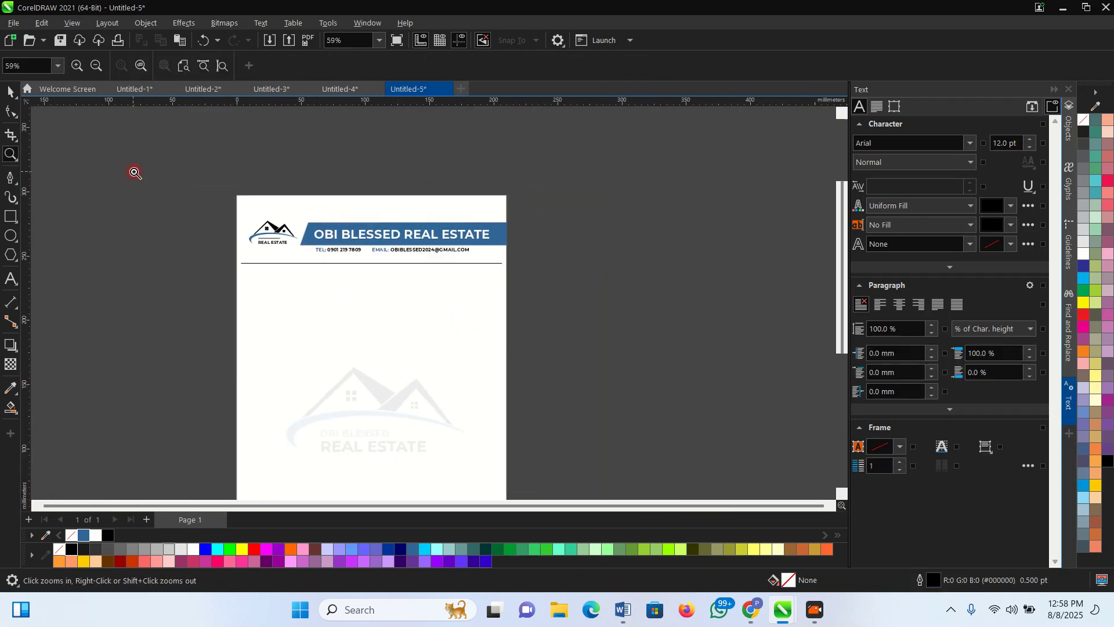
pyautogui.moveTo(134, 171); pyautogui.dragTo(662, 356)
pyautogui.press('space')
pyautogui.click(540, 304)
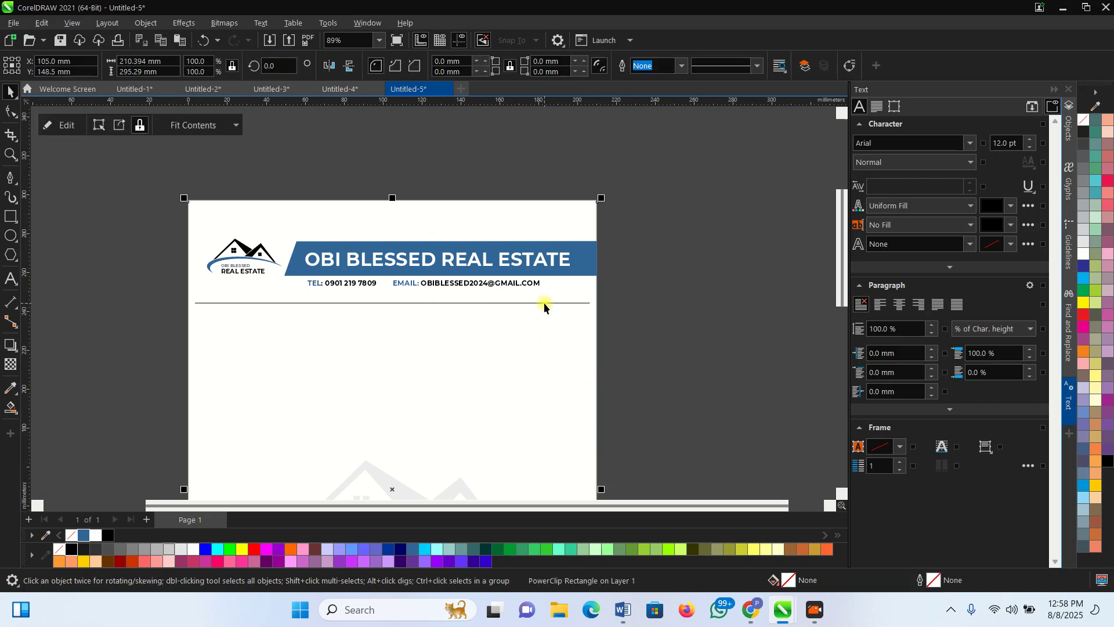
pyautogui.moveTo(665, 310); pyautogui.dragTo(107, 282)
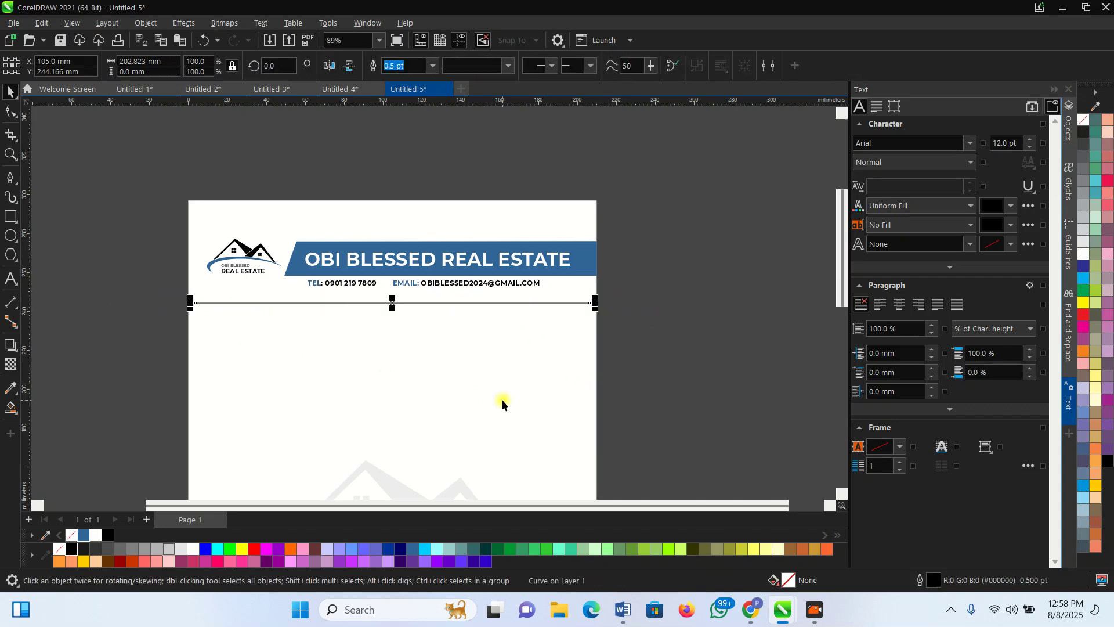
pyautogui.click(319, 184)
pyautogui.scroll(2, 326, 258)
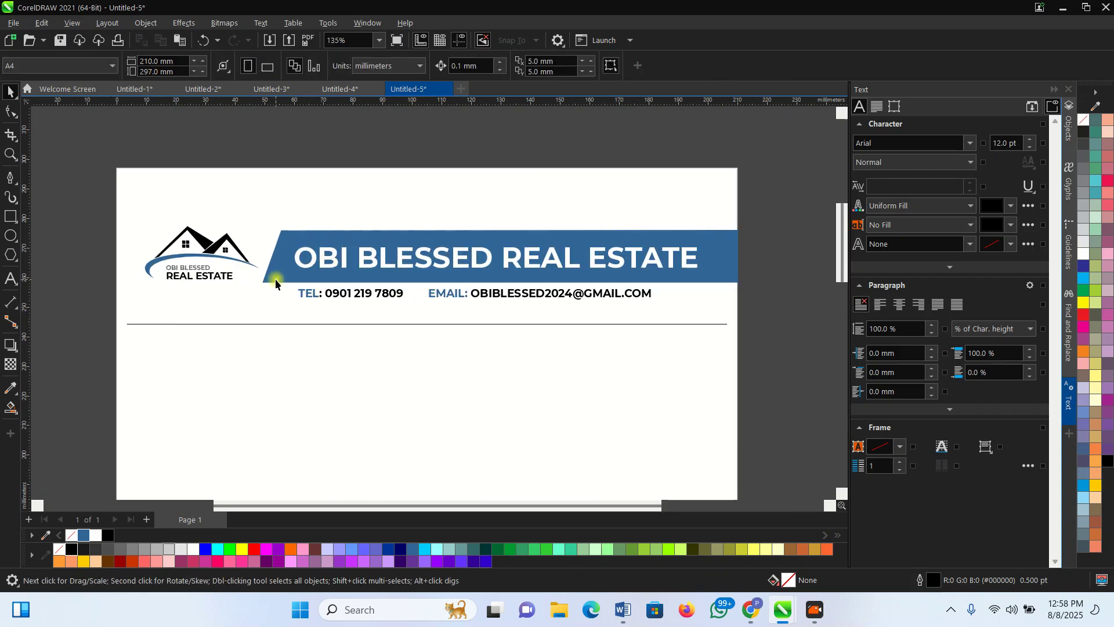
pyautogui.scroll(-4, 595, 321)
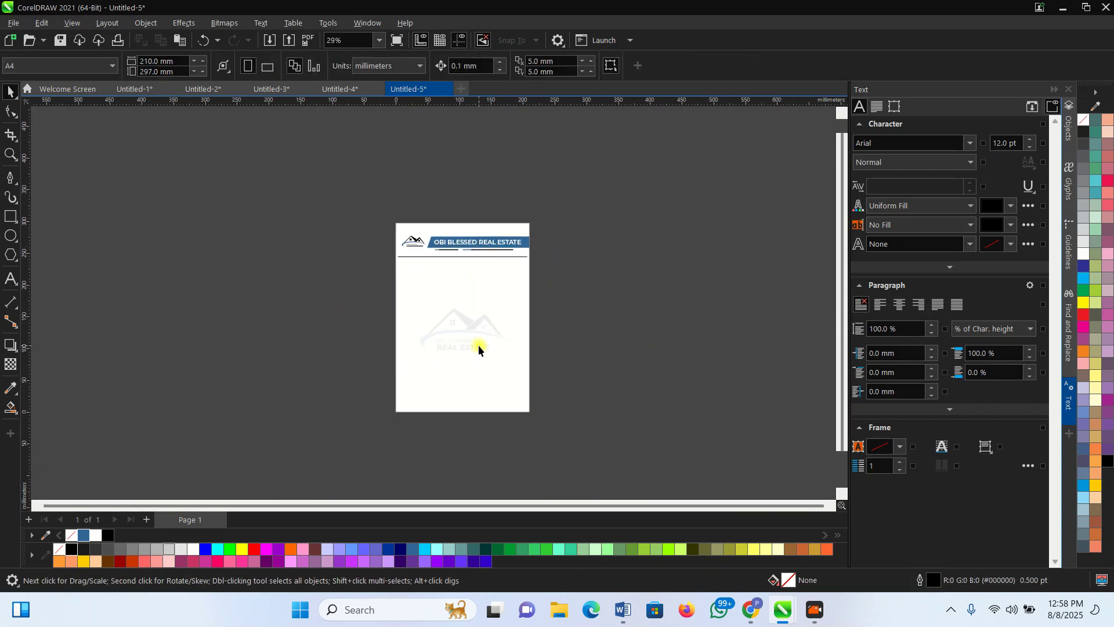
pyautogui.scroll(1, 475, 350)
pyautogui.scroll(1, 621, 307)
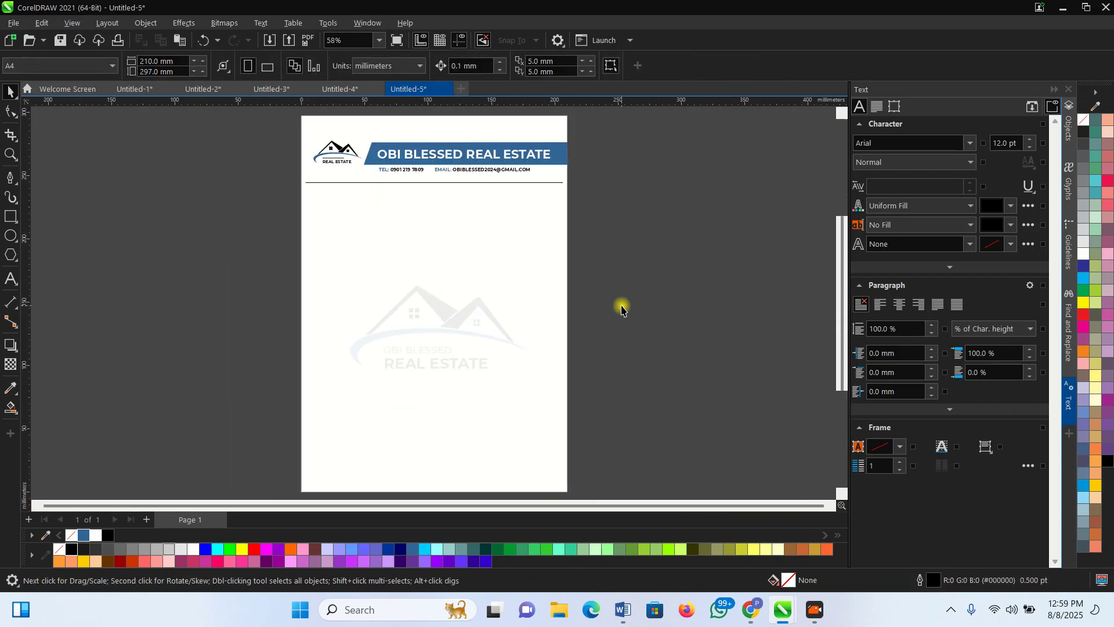